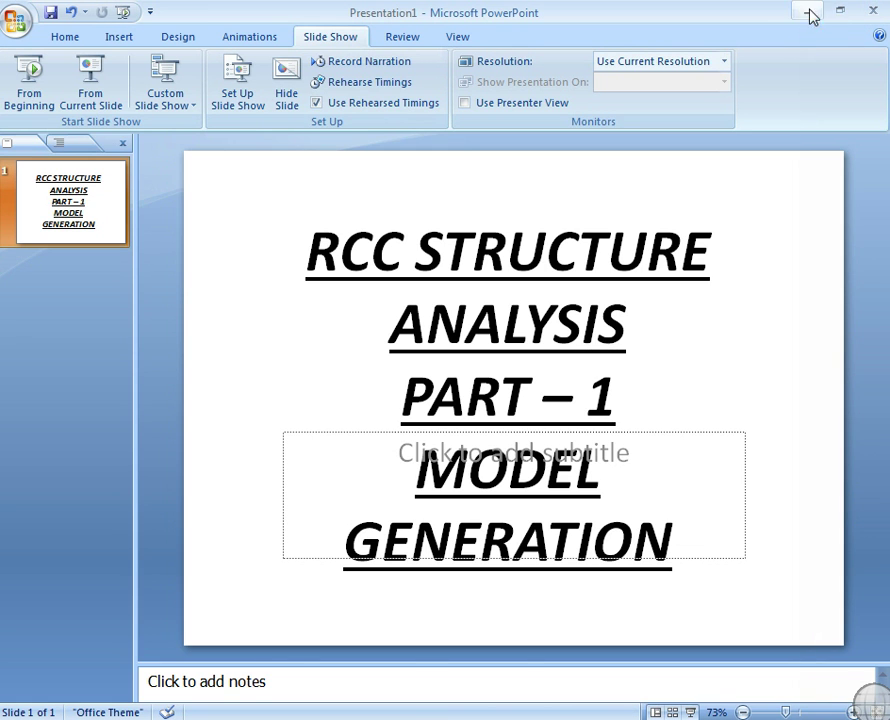
Dismiss the start screen and accept the default configuration settings.
click(810, 13)
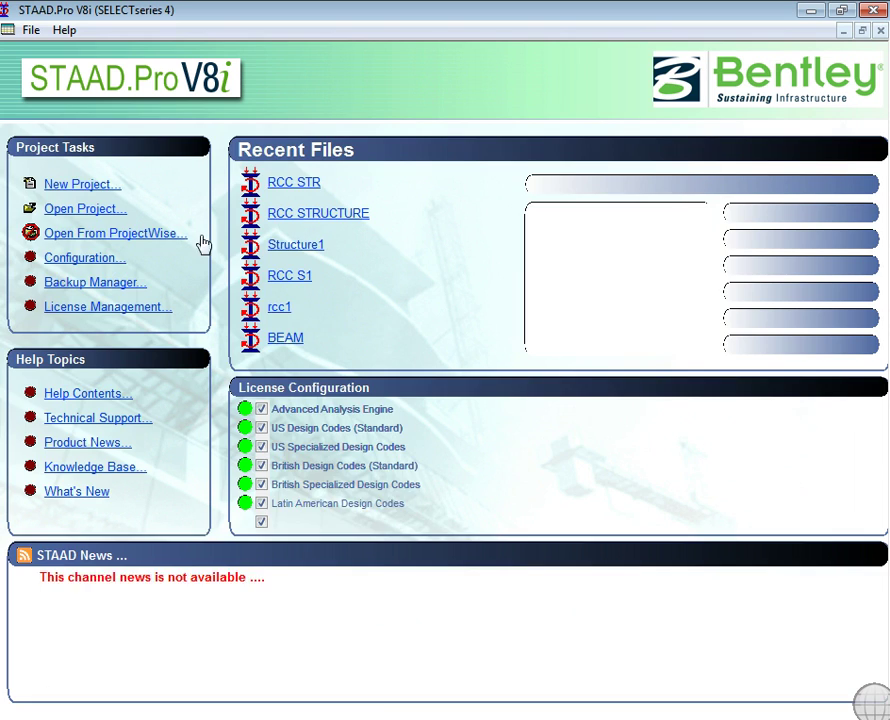
click(282, 334)
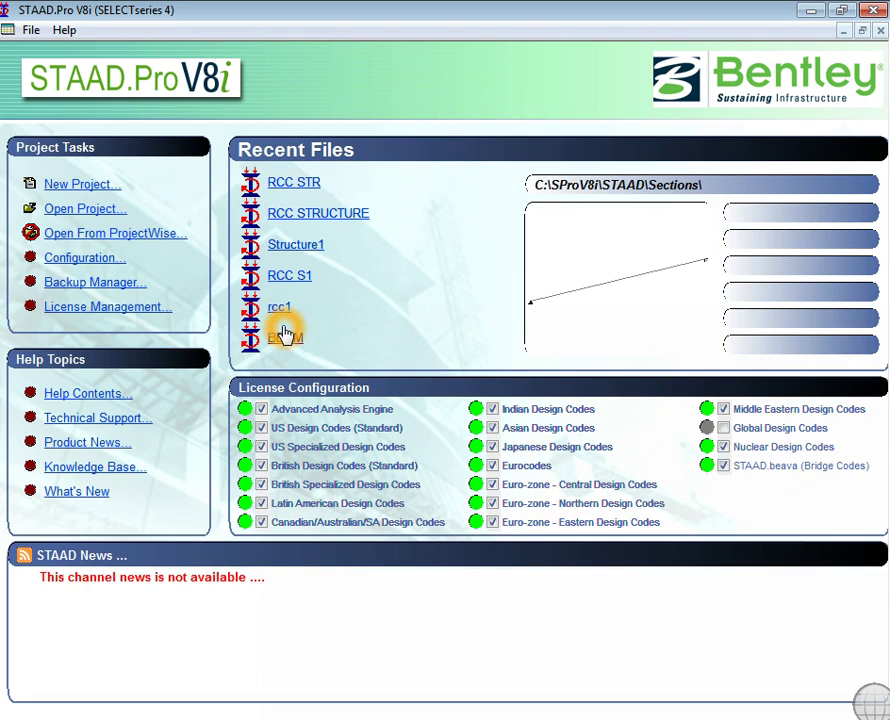
click(100, 258)
click(378, 582)
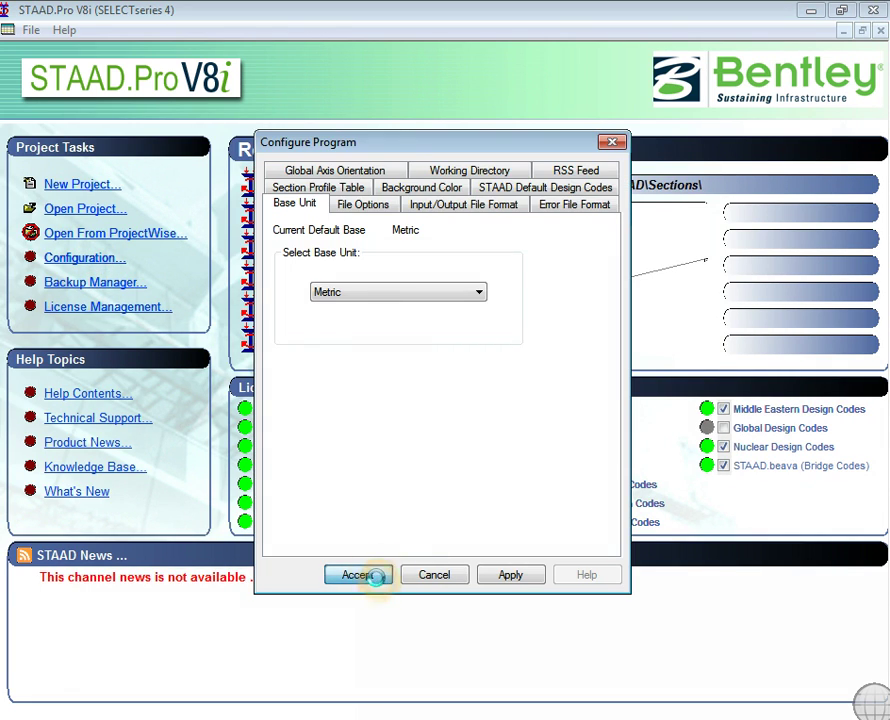
Create a new Space project in metres and kilonewtons, overwriting Structure1, starting with Add Beam.
click(80, 186)
click(243, 223)
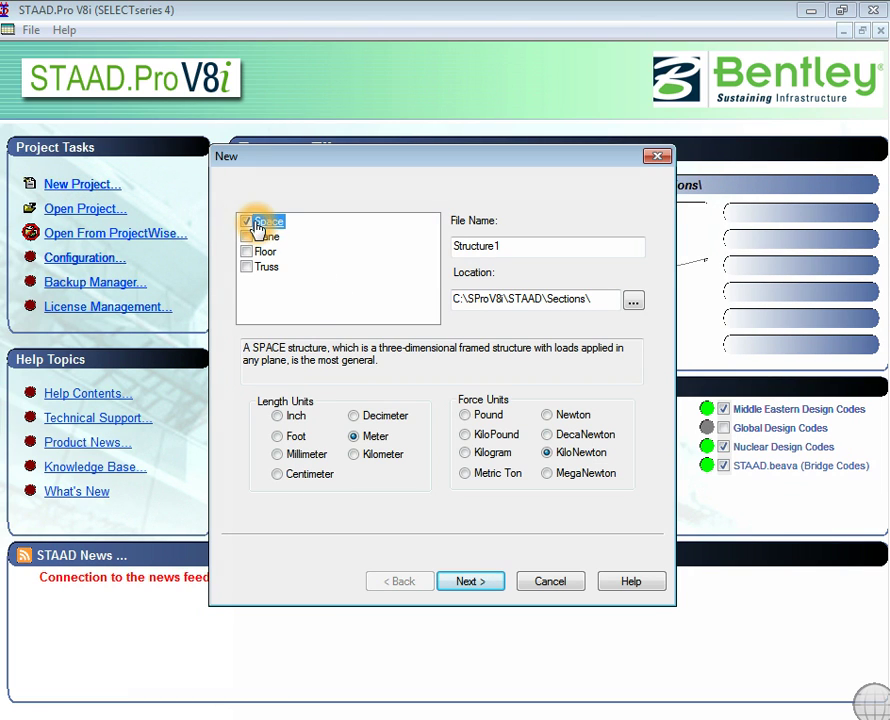
click(390, 450)
click(622, 469)
click(470, 581)
click(474, 425)
click(463, 581)
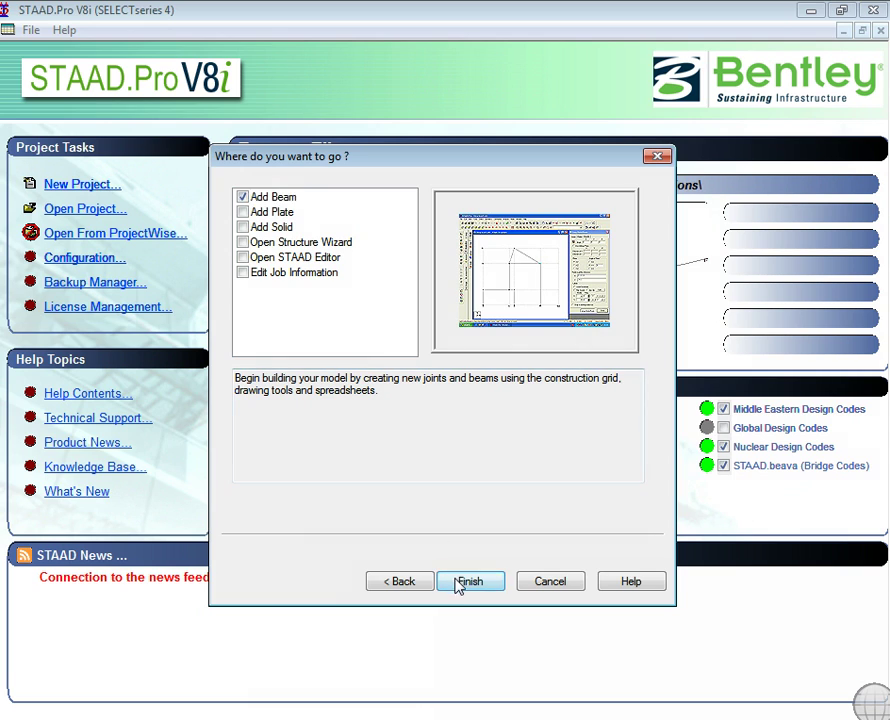
click(458, 582)
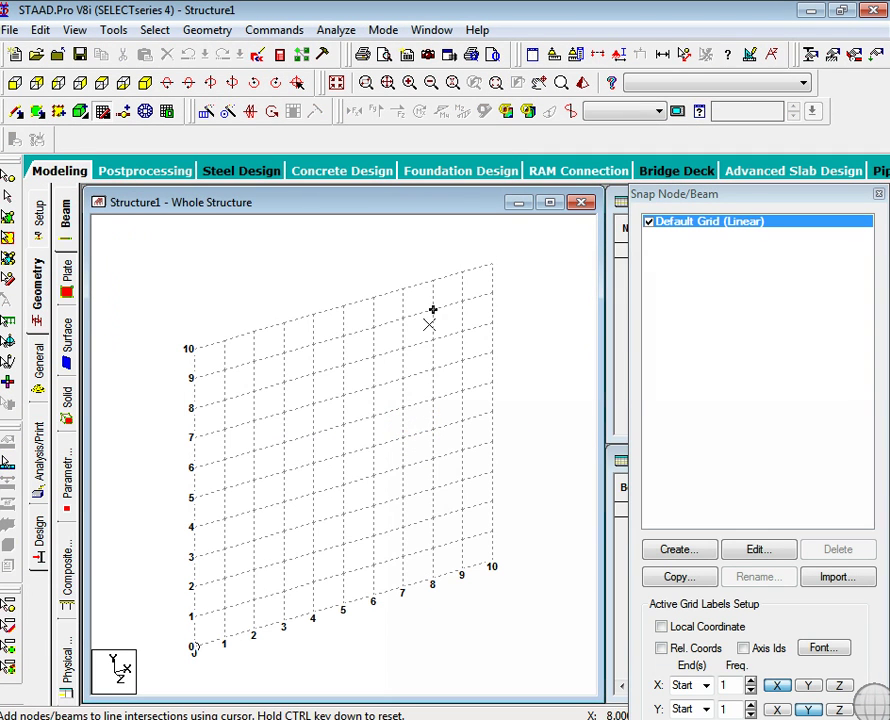
Hide the default grid and open the Bay Frame prototype in the Structure Wizard.
click(648, 222)
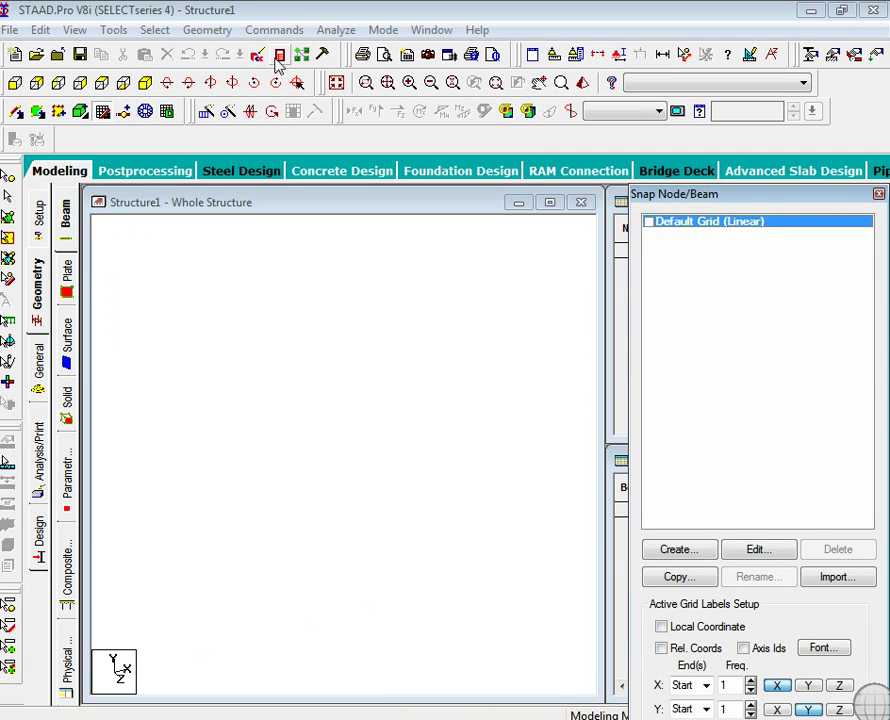
click(227, 33)
click(290, 602)
click(267, 168)
click(184, 194)
click(63, 230)
double_click(63, 230)
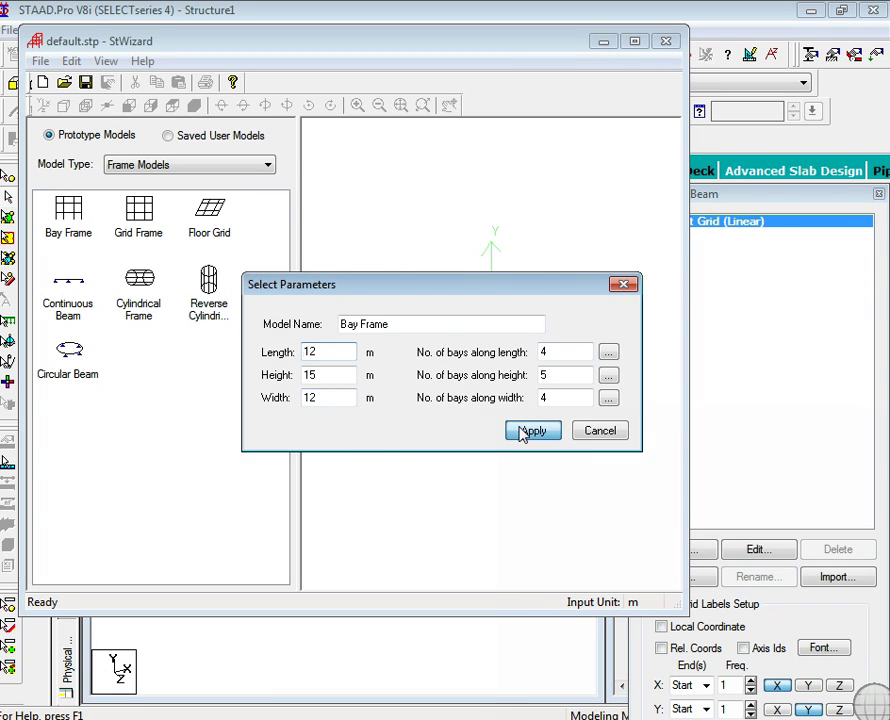
Generate the 12 × 15 × 12 m frame with 4, 5 and 4 bays and merge it into Structure1.
click(528, 430)
click(179, 84)
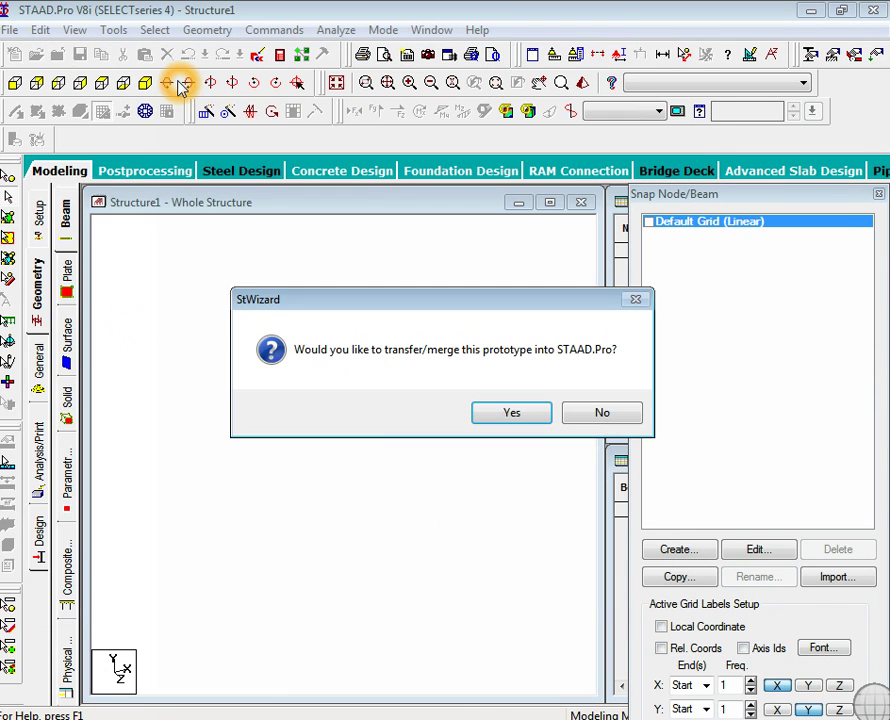
click(532, 413)
click(527, 289)
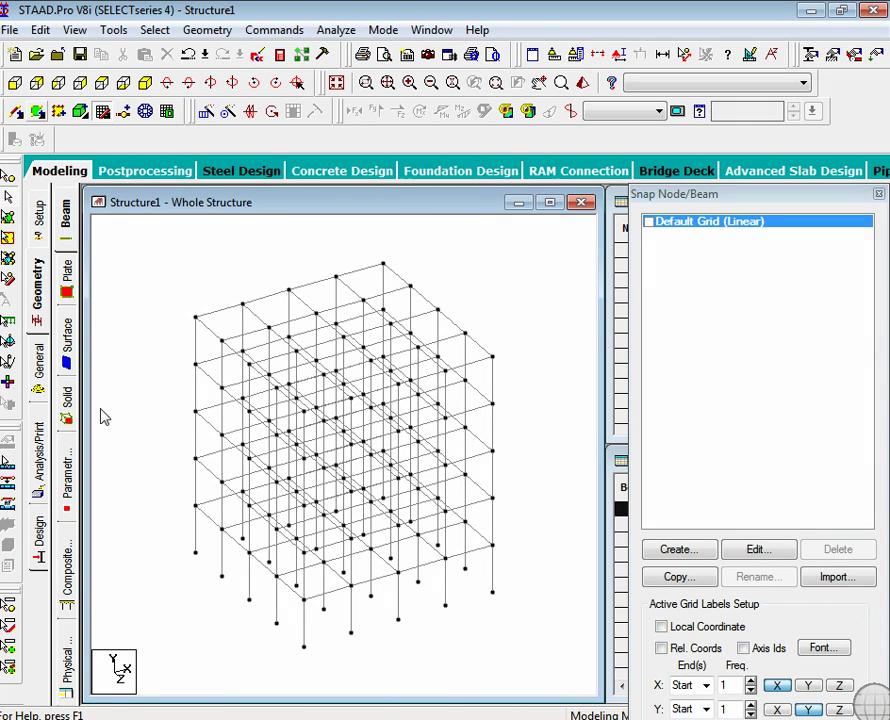
Define a concrete rectangular section with YD 0.4 and ZD 0.3.
click(37, 380)
click(821, 535)
click(195, 225)
click(528, 308)
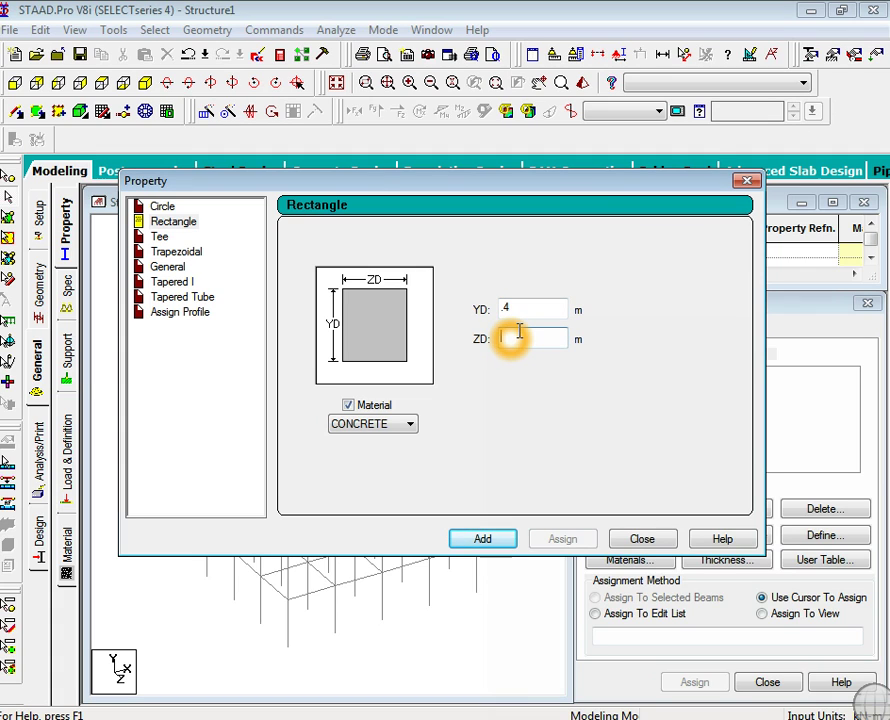
text(.3)
click(490, 543)
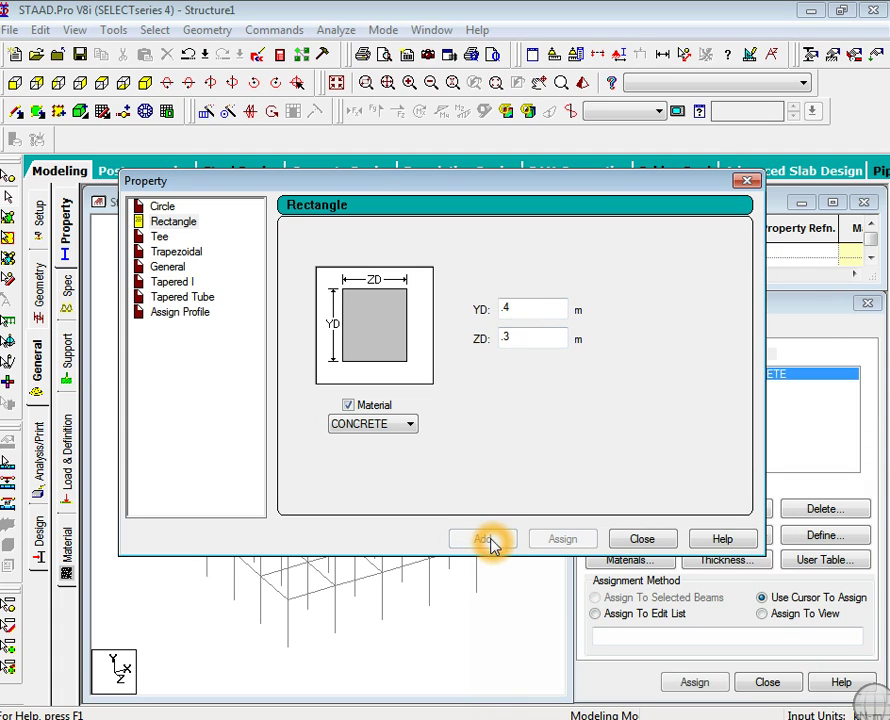
Add a second rectangular section with YD 0.3 and ZD 0.2.
click(533, 308)
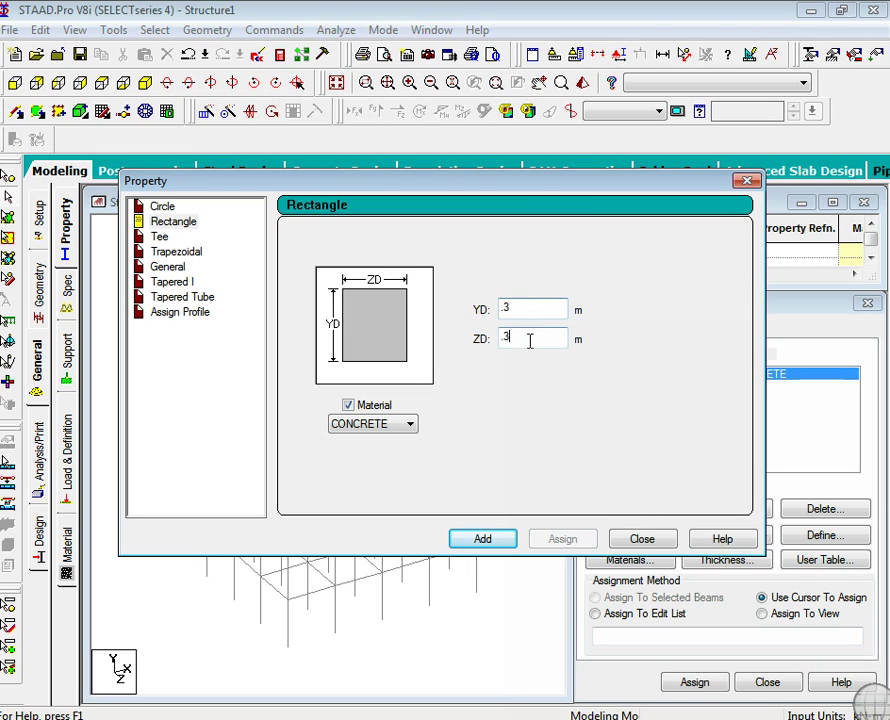
click(530, 340)
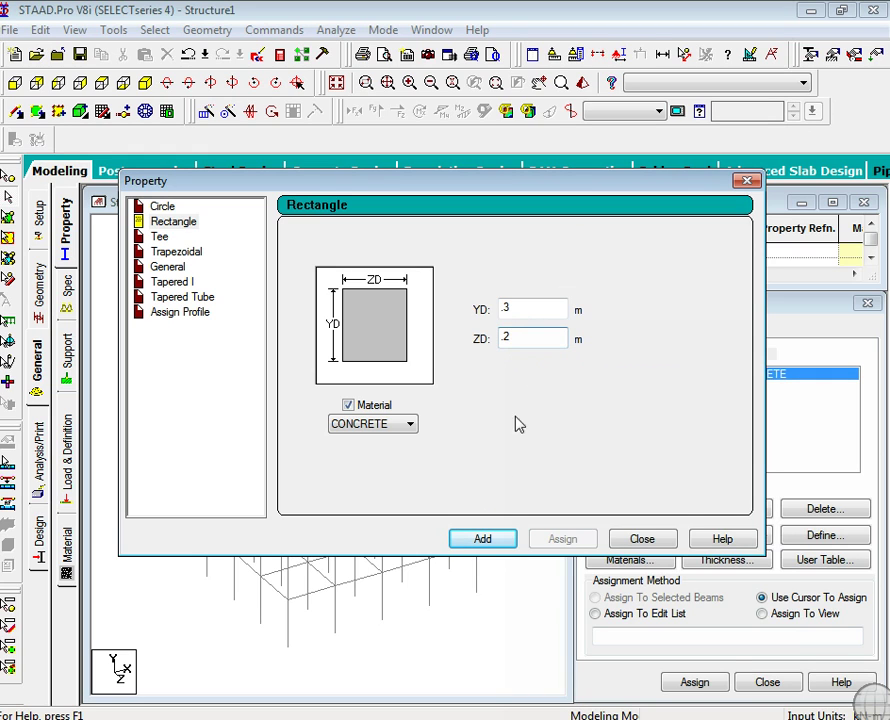
click(508, 542)
click(640, 540)
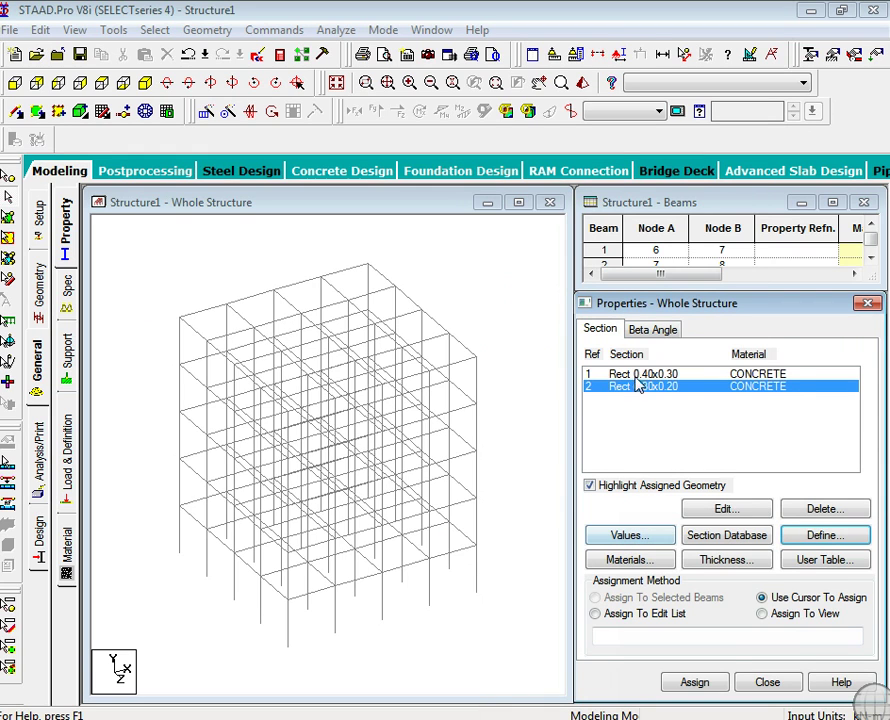
Assign the Rect 0.40x0.30 section to all vertical columns parallel to Y.
click(632, 375)
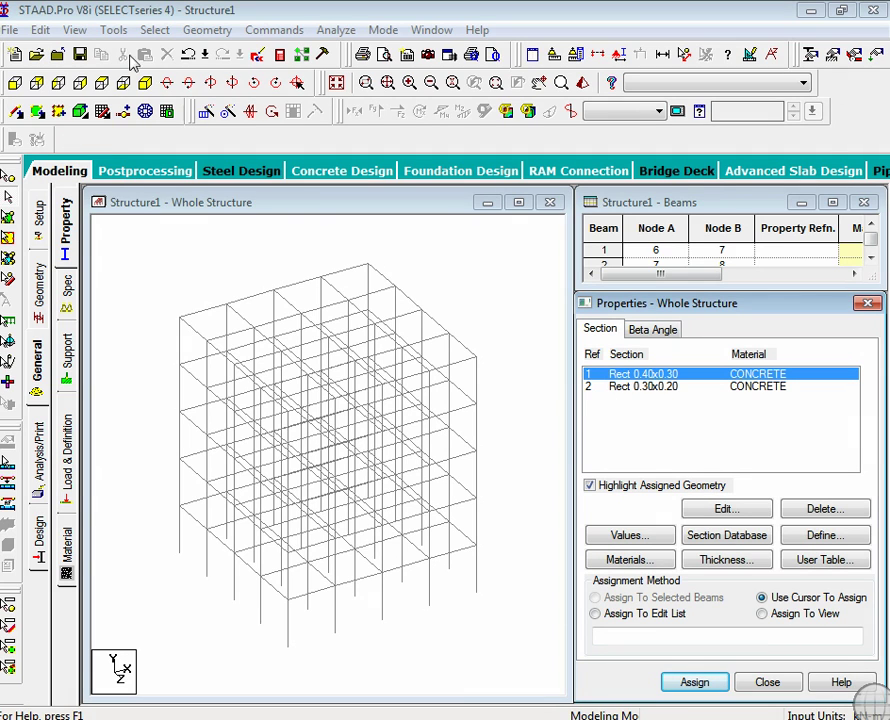
click(155, 30)
mouse_move(229, 370)
click(408, 387)
click(684, 686)
click(730, 546)
click(536, 487)
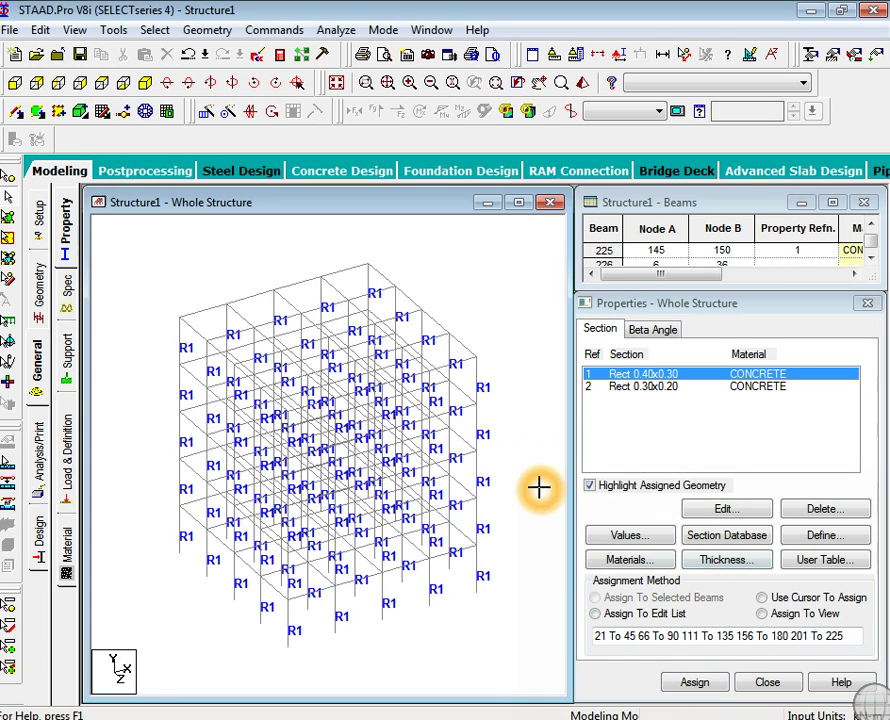
Assign the Rect 0.30x0.20 section to all beams parallel to X and Z.
click(207, 32)
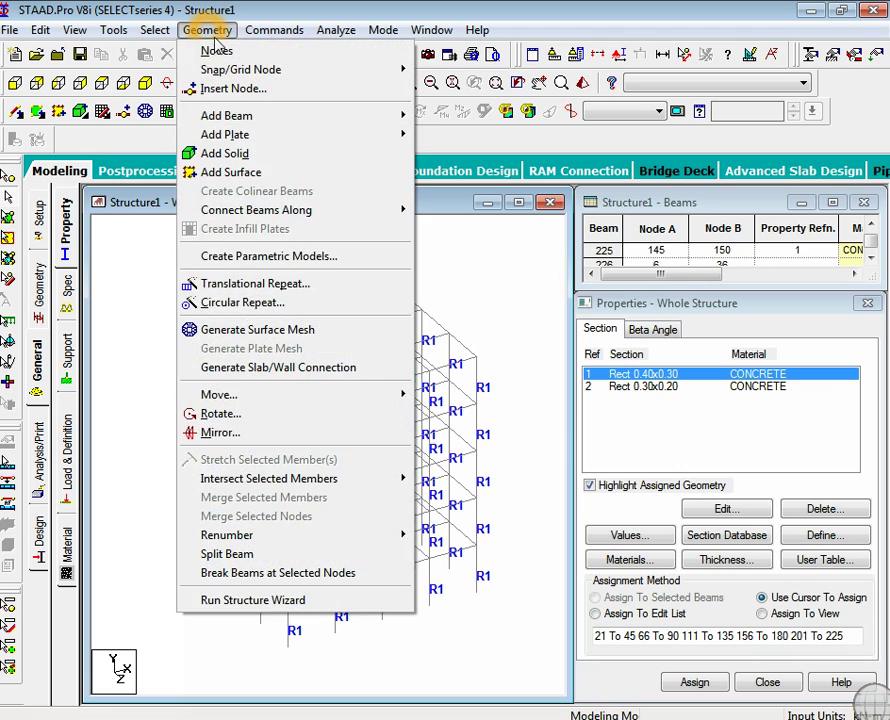
click(552, 576)
click(615, 390)
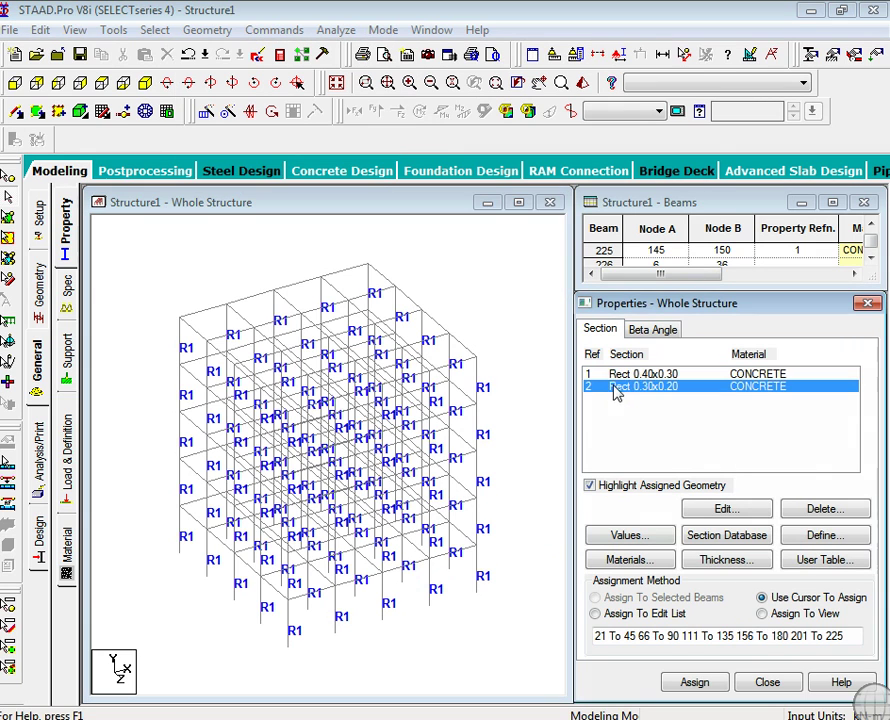
click(160, 30)
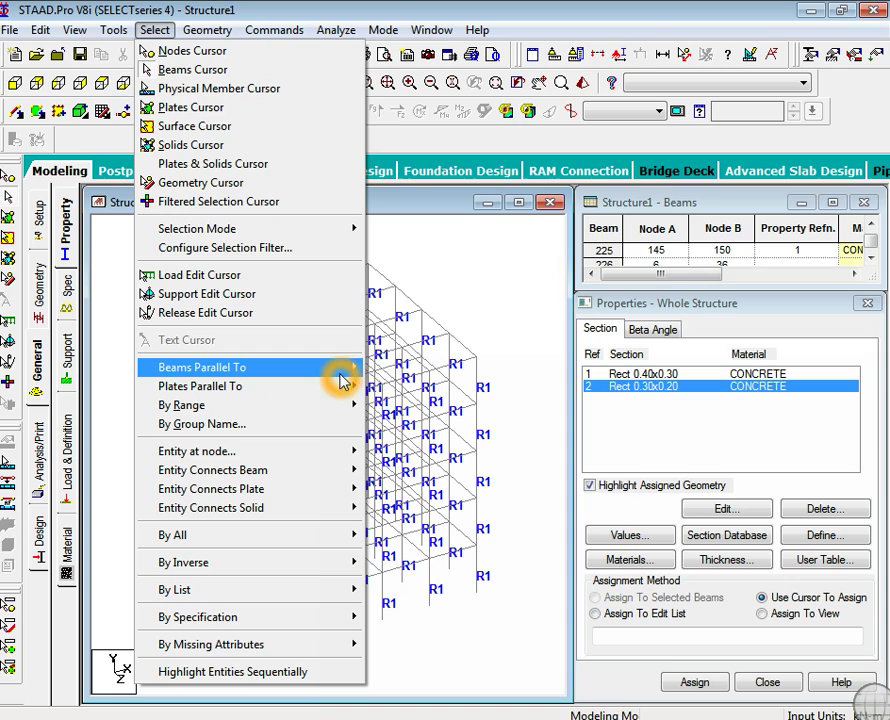
mouse_move(340, 368)
click(388, 372)
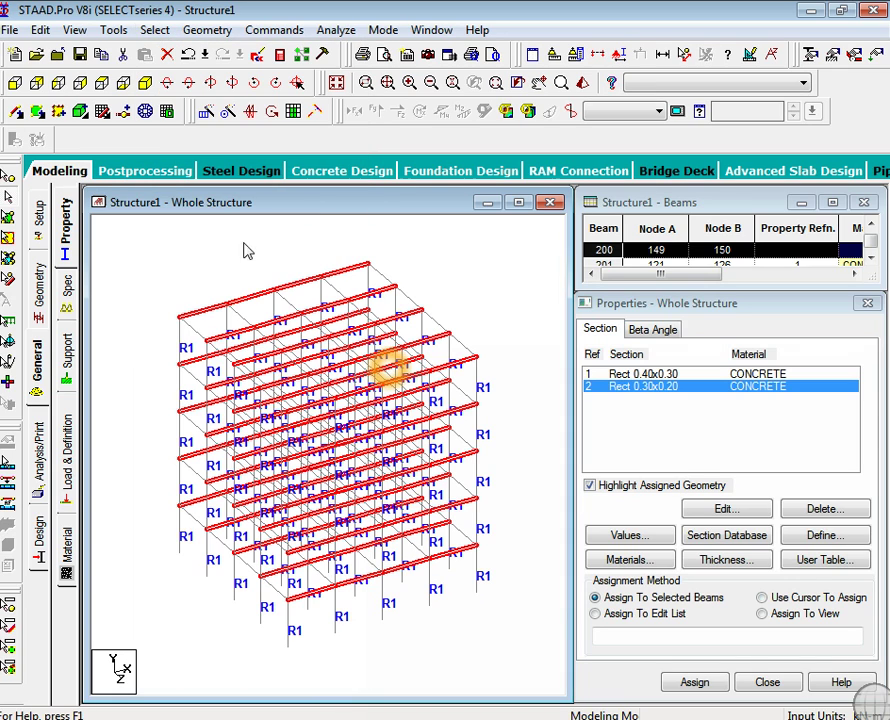
click(155, 30)
mouse_move(358, 368)
click(392, 407)
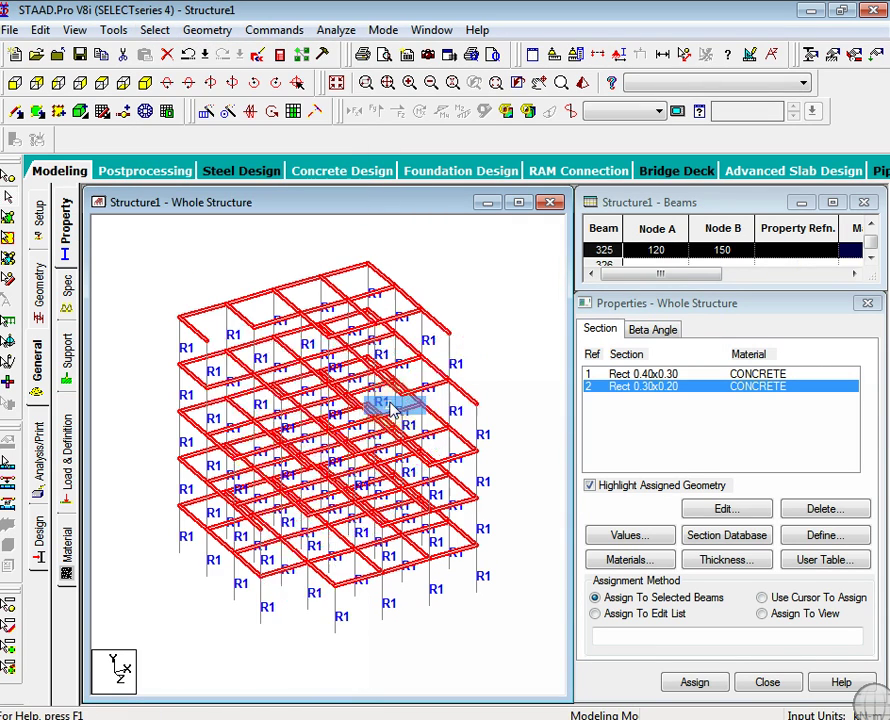
click(684, 683)
click(712, 558)
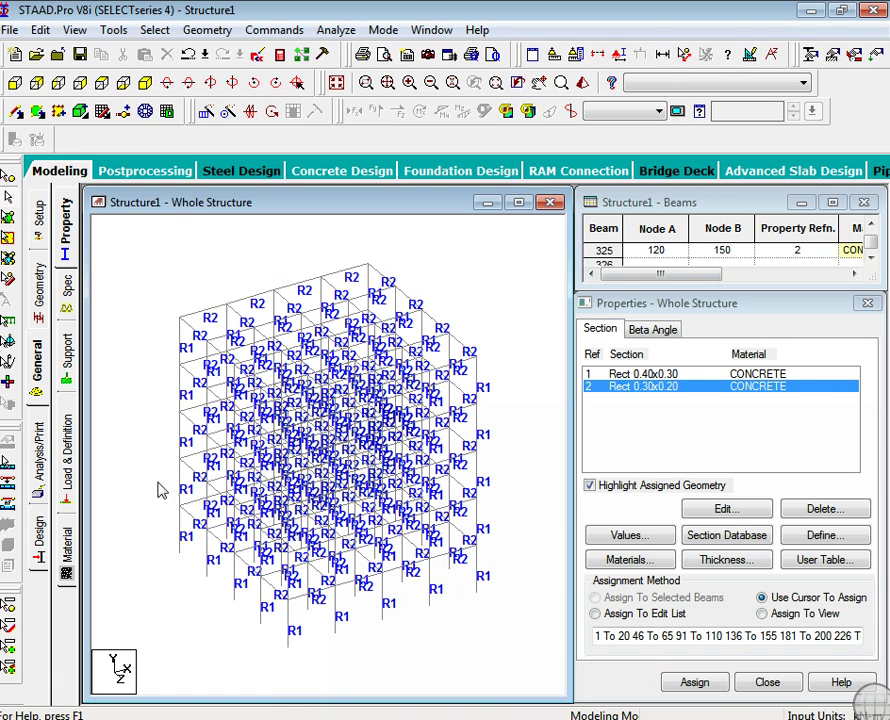
Create a new support definition S2.
click(68, 381)
click(737, 542)
click(616, 705)
Assign support S2 to all base nodes of the frame, selected in front view.
click(684, 430)
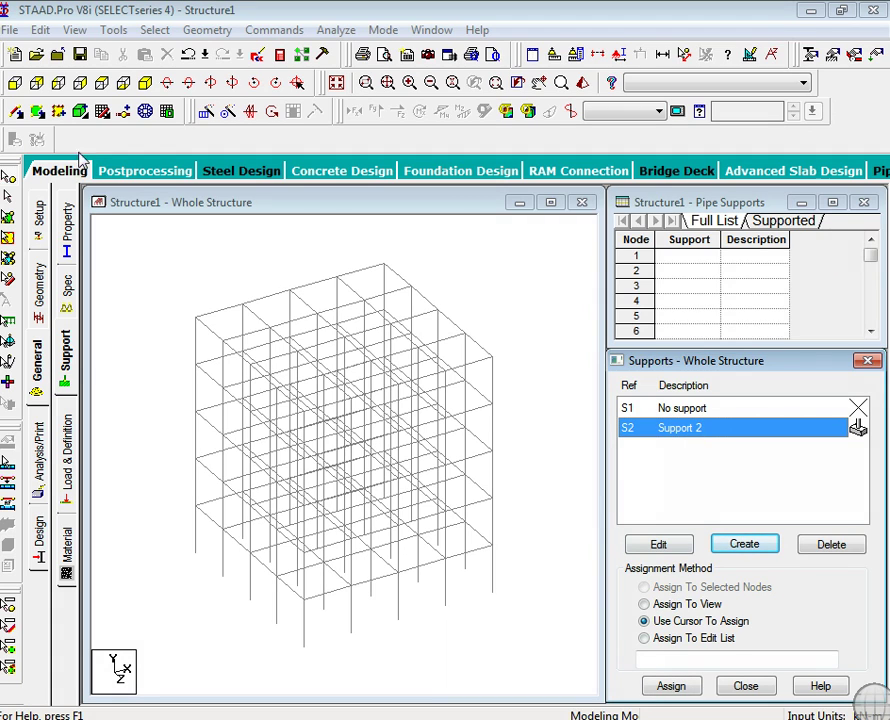
click(15, 83)
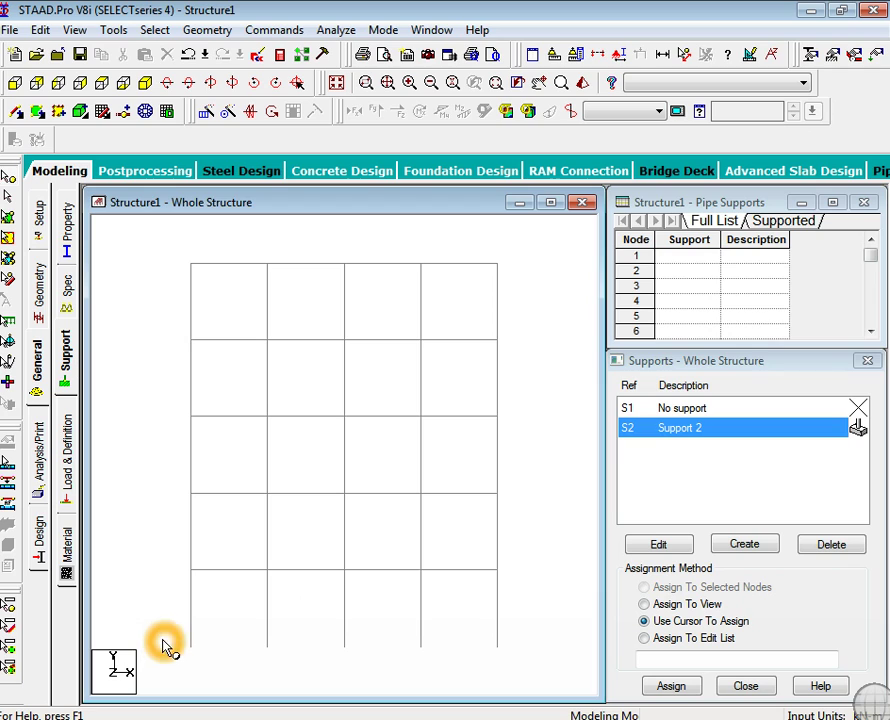
drag(173, 635, 556, 678)
click(672, 687)
click(741, 577)
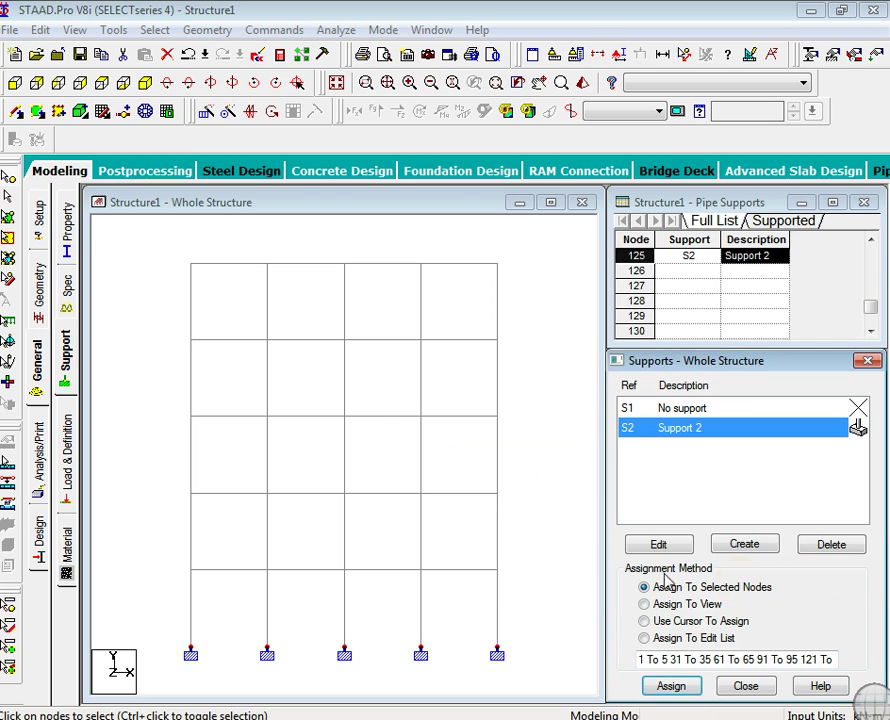
click(145, 82)
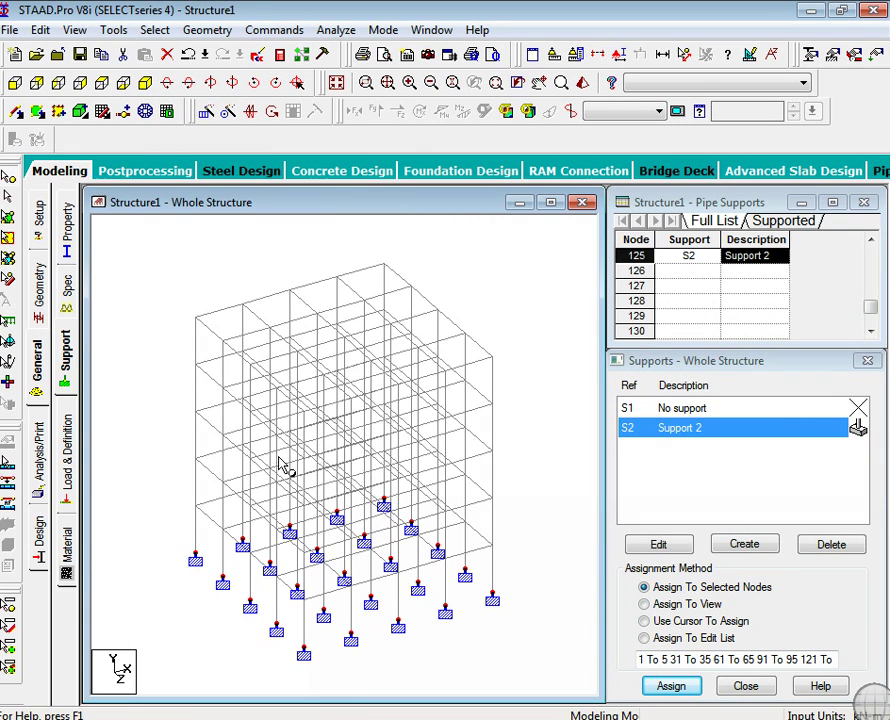
click(68, 430)
Add LOAD CASE 1 with loading type Dead.
click(663, 234)
click(684, 558)
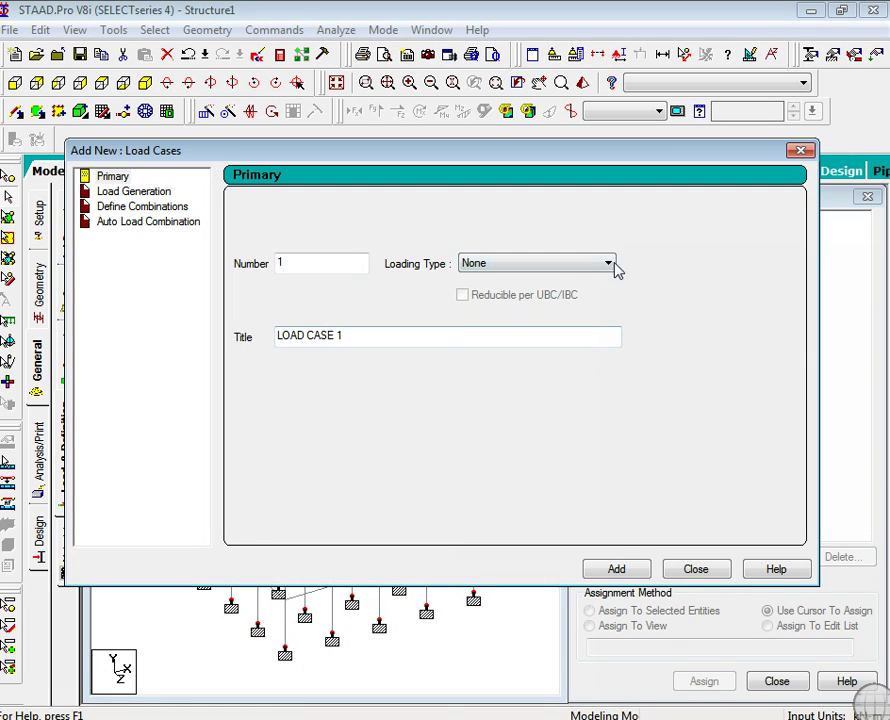
click(608, 263)
click(554, 283)
click(384, 335)
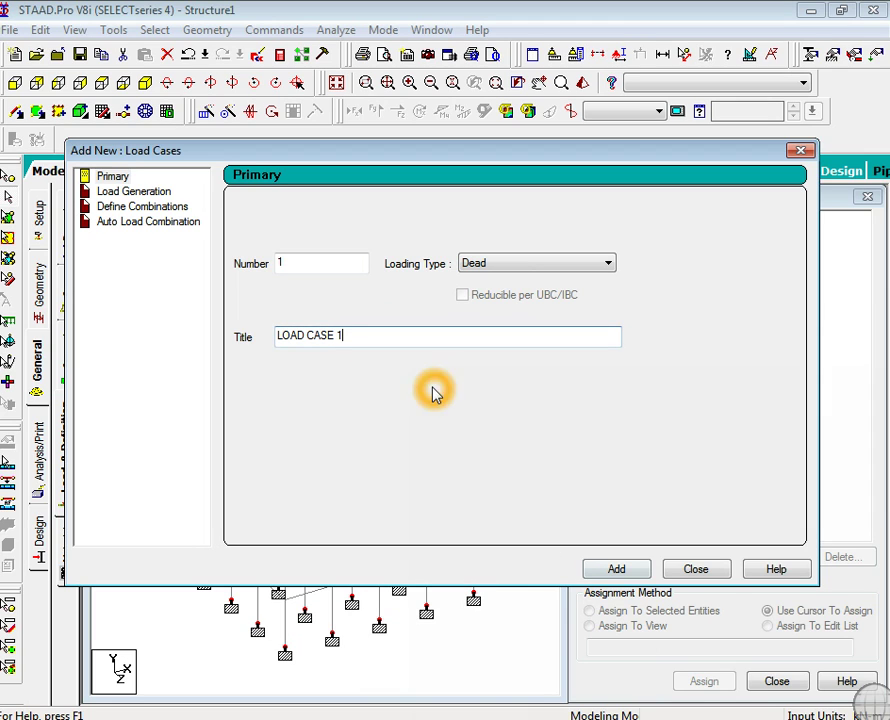
click(598, 570)
Add LOAD CASE 2 with loading type Live.
click(608, 263)
click(497, 292)
click(332, 342)
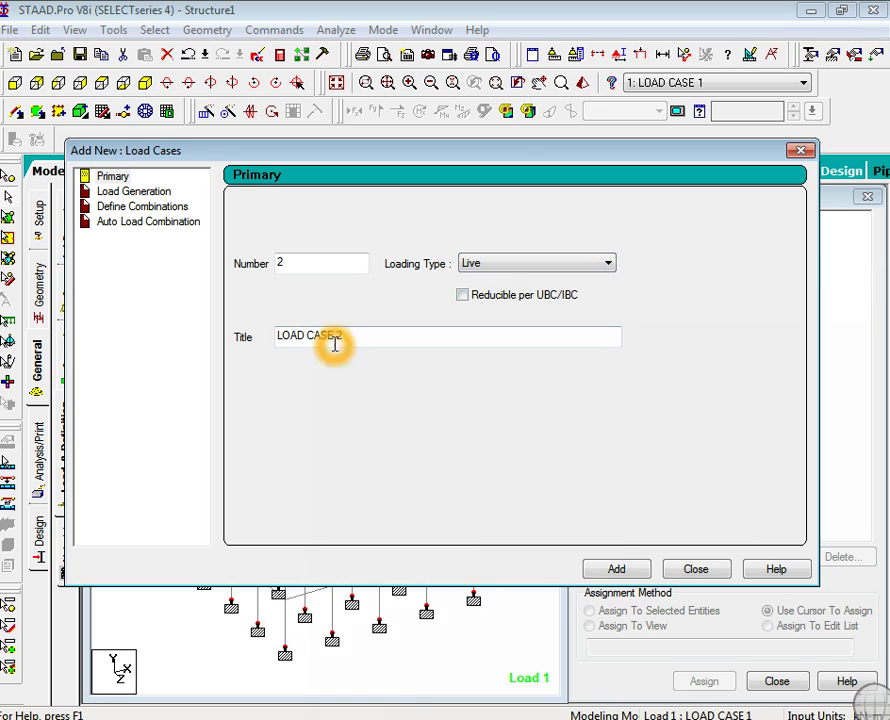
click(616, 570)
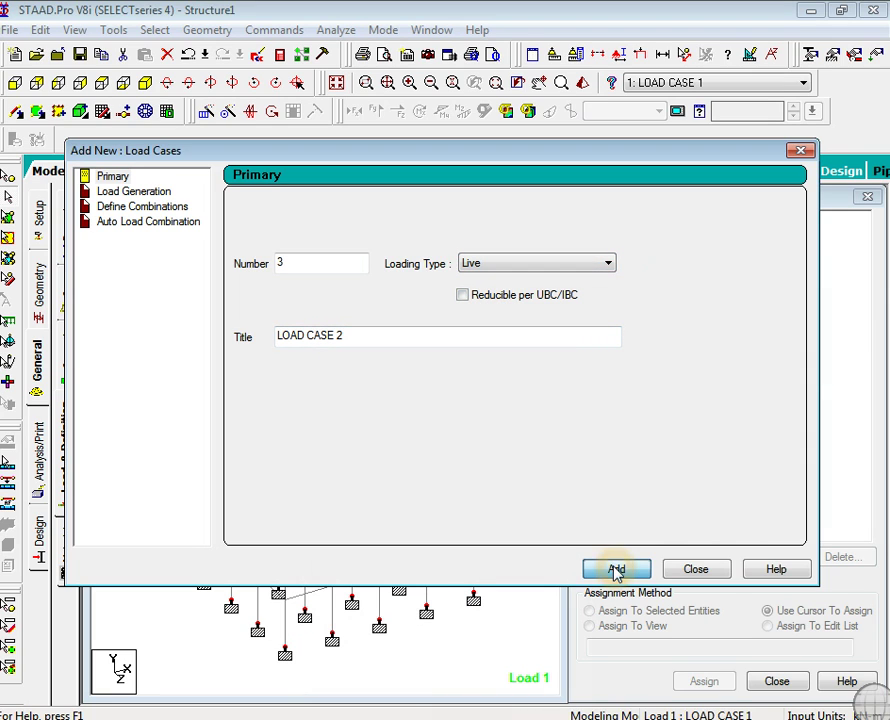
click(693, 572)
click(680, 248)
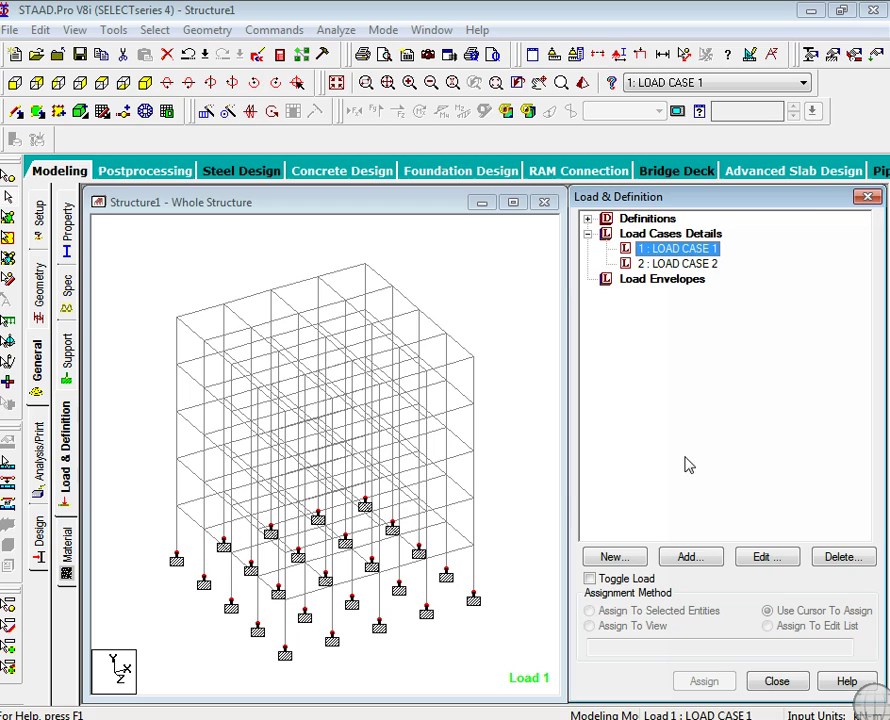
Give LOAD CASE 1 selfweight in Y with factor -1 and a -10 kN/m GY uniform member load.
click(690, 557)
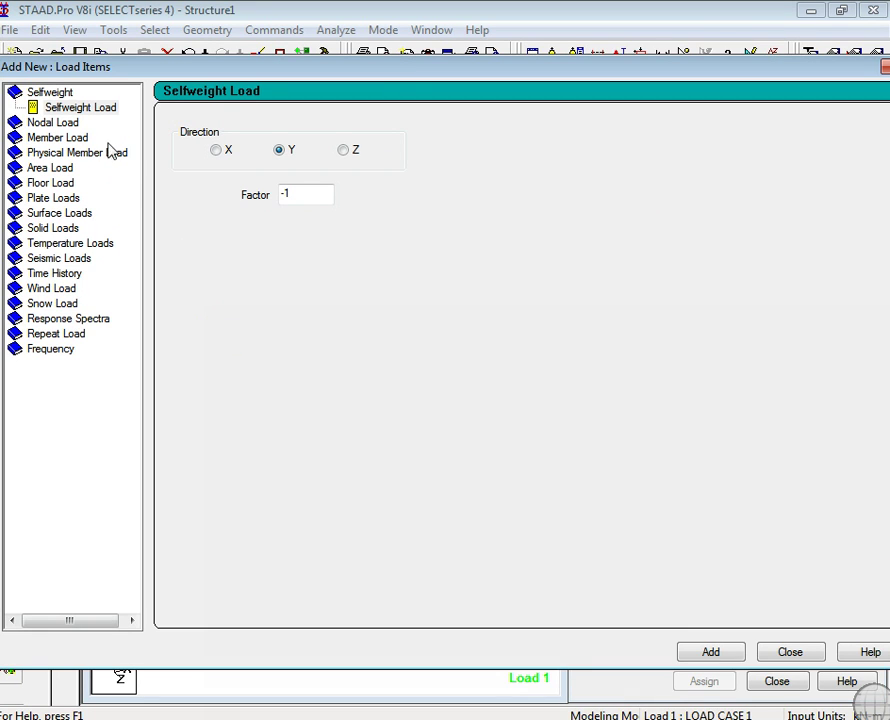
click(102, 112)
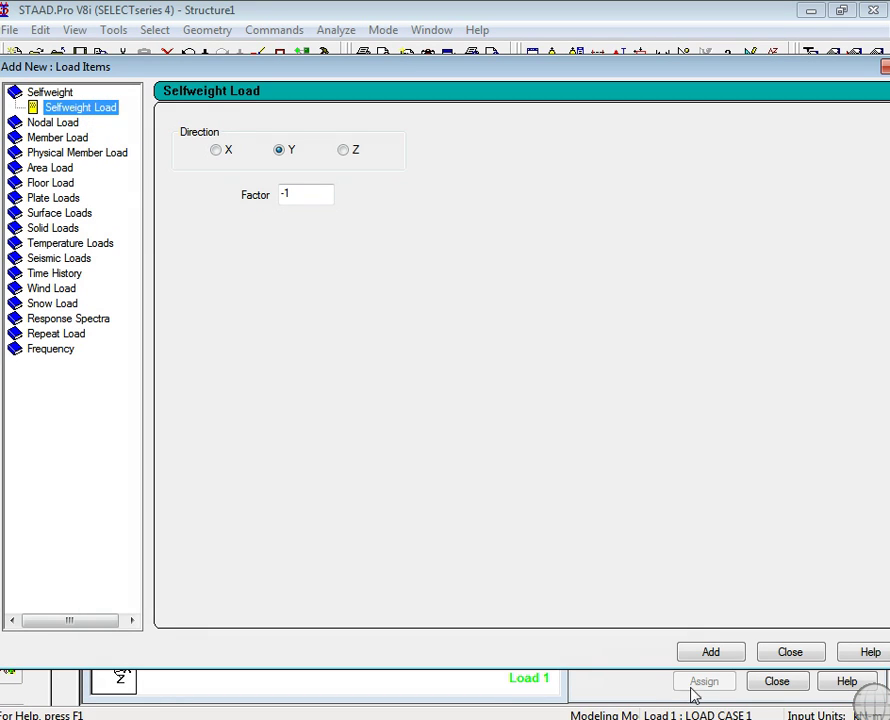
click(695, 655)
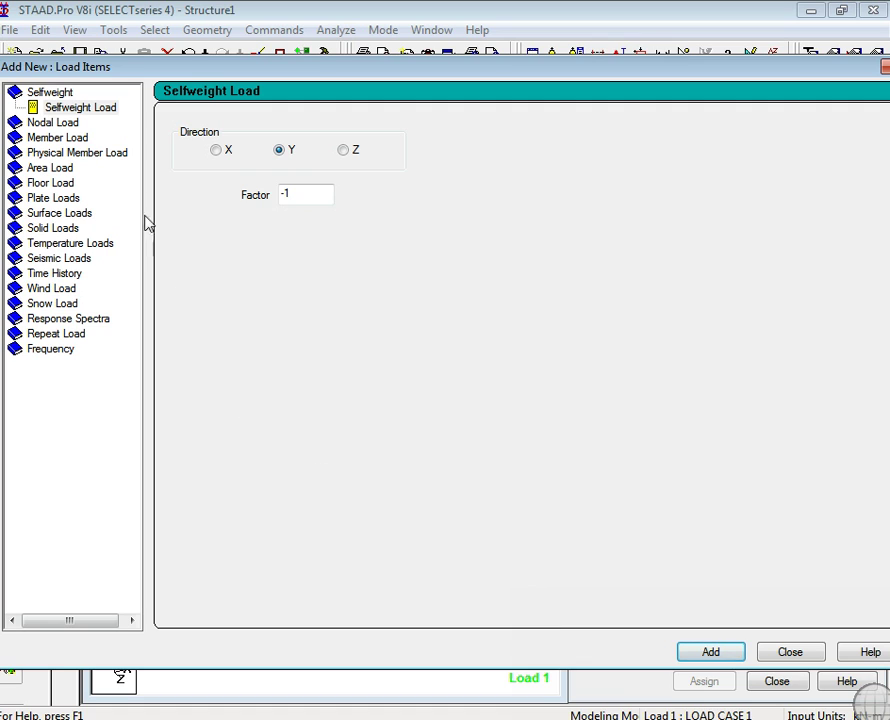
click(72, 139)
click(352, 172)
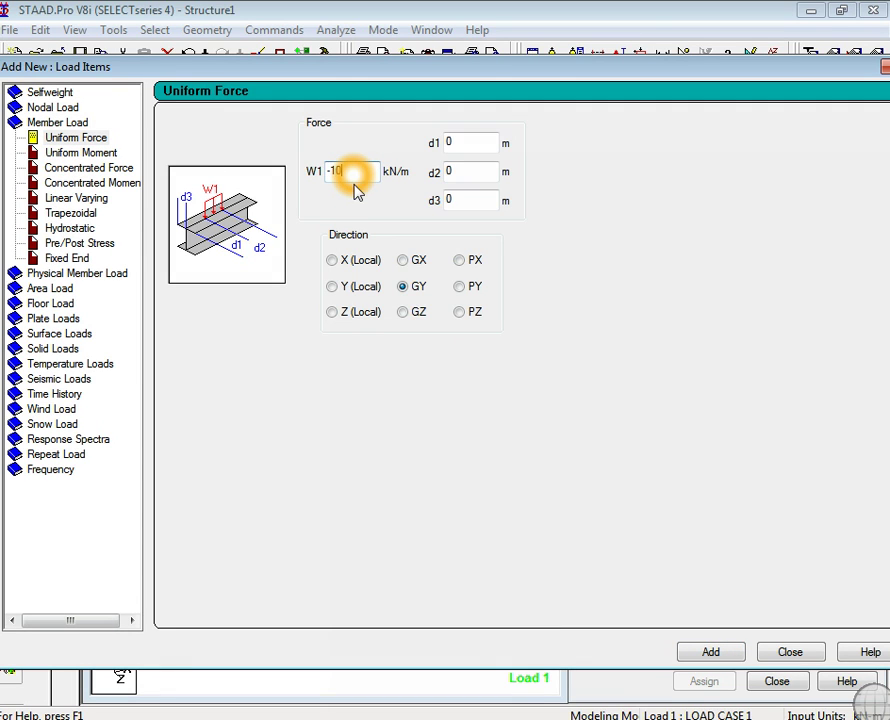
click(717, 652)
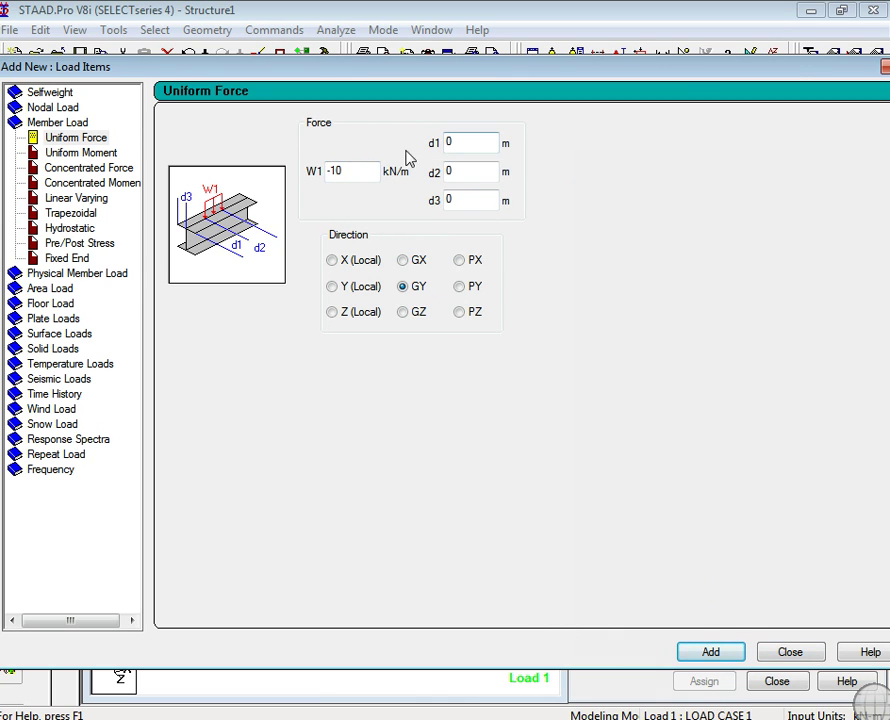
Apply a -3 kN/m² floor load to LOAD CASE 2 over X and Z ranges 0–100 m.
click(790, 653)
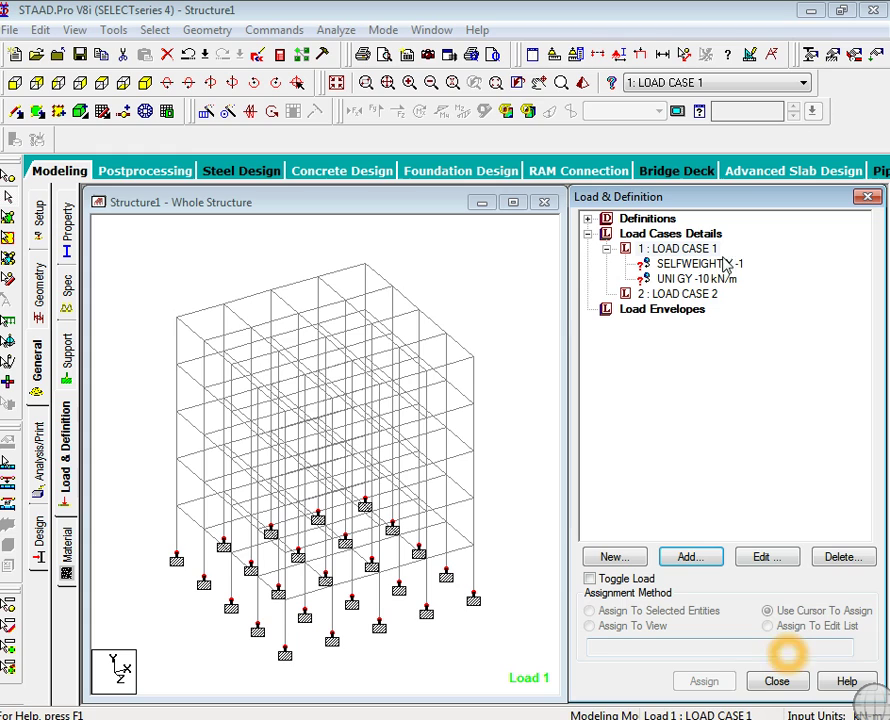
click(700, 293)
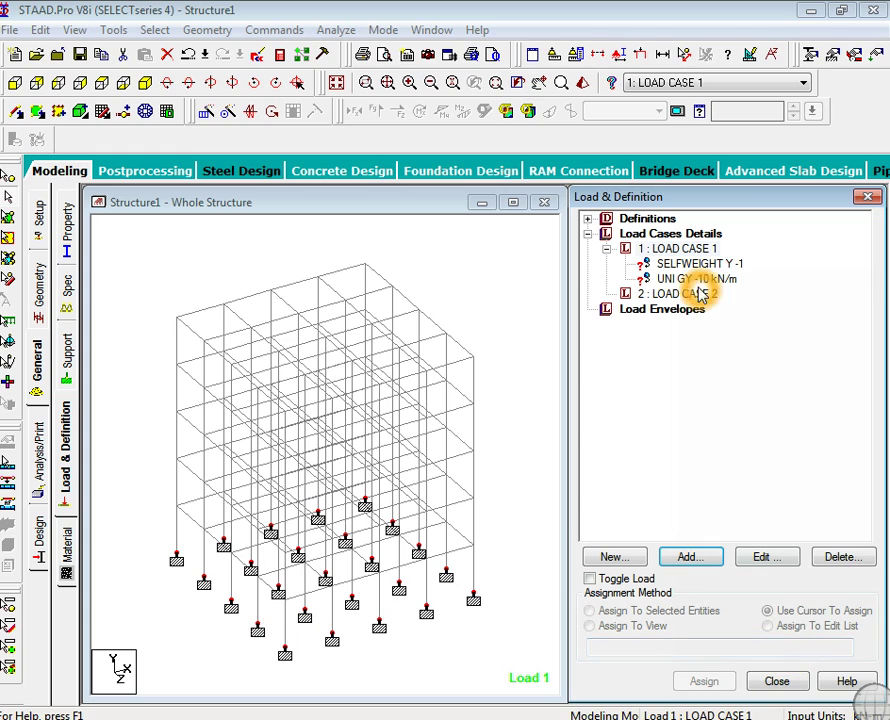
click(692, 560)
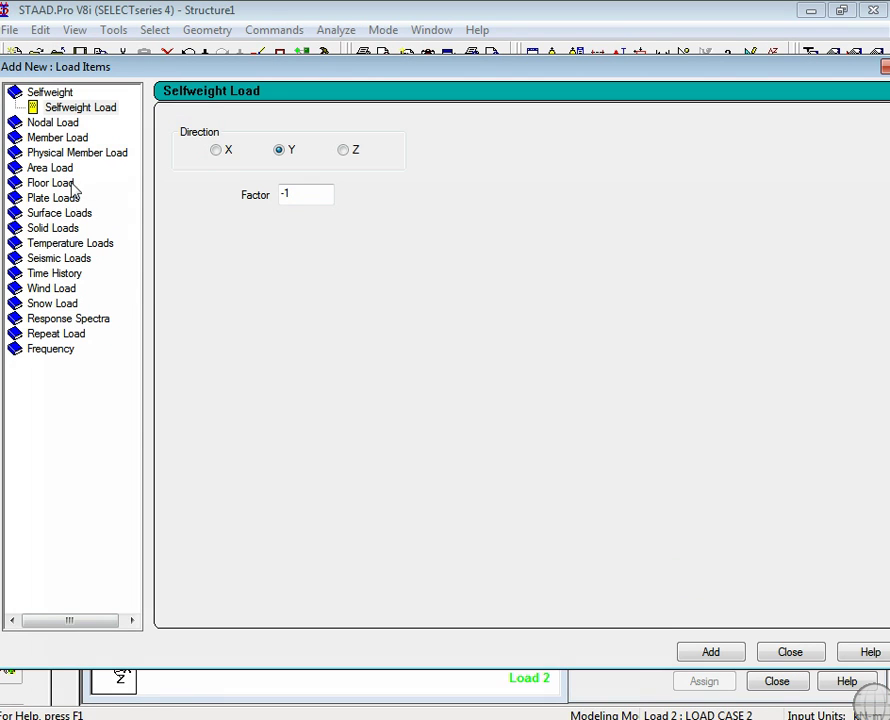
click(50, 183)
click(253, 214)
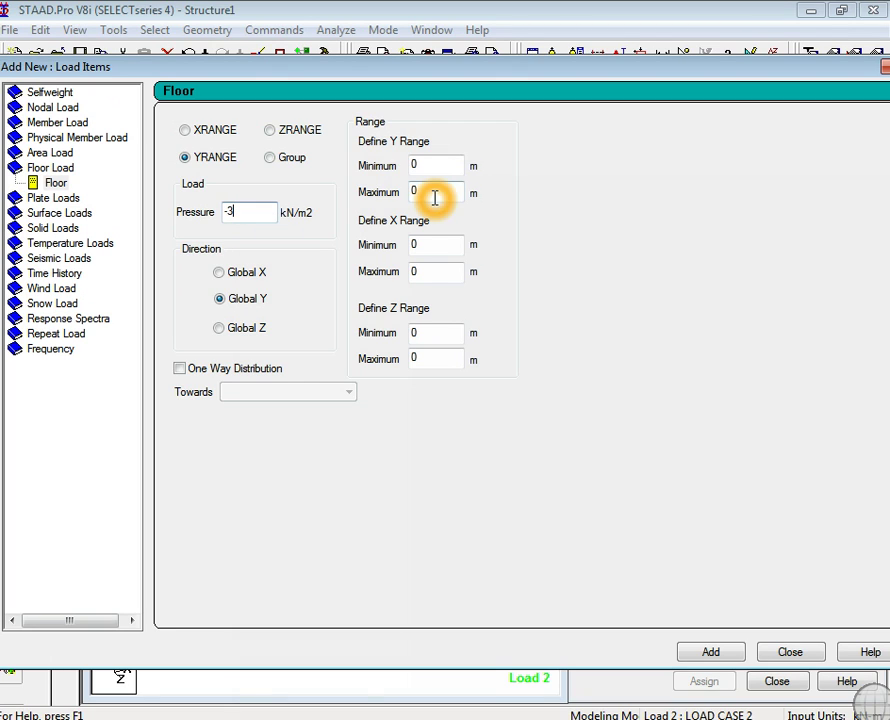
text(100)
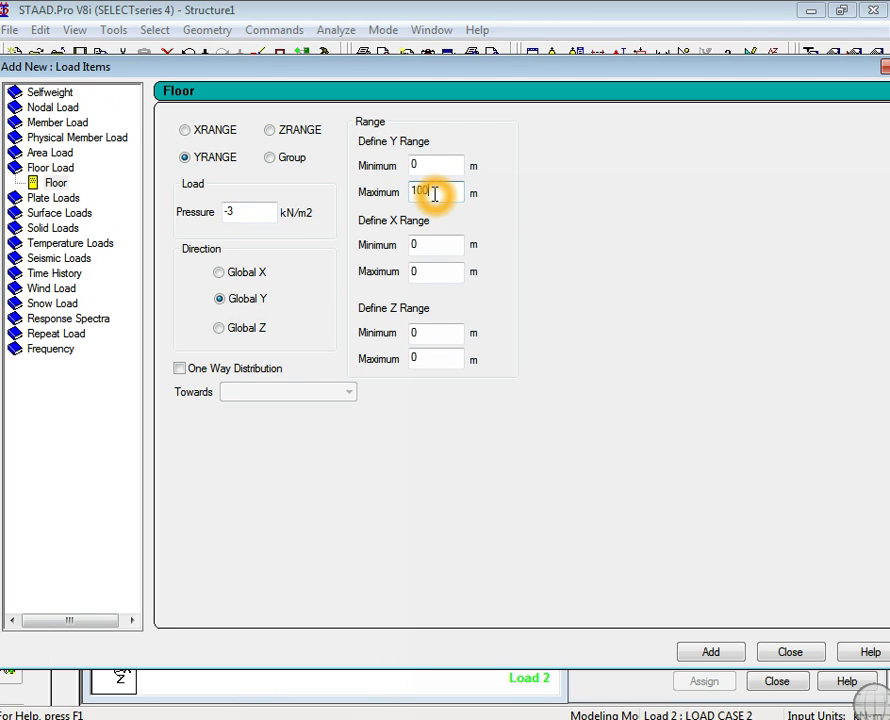
click(435, 271)
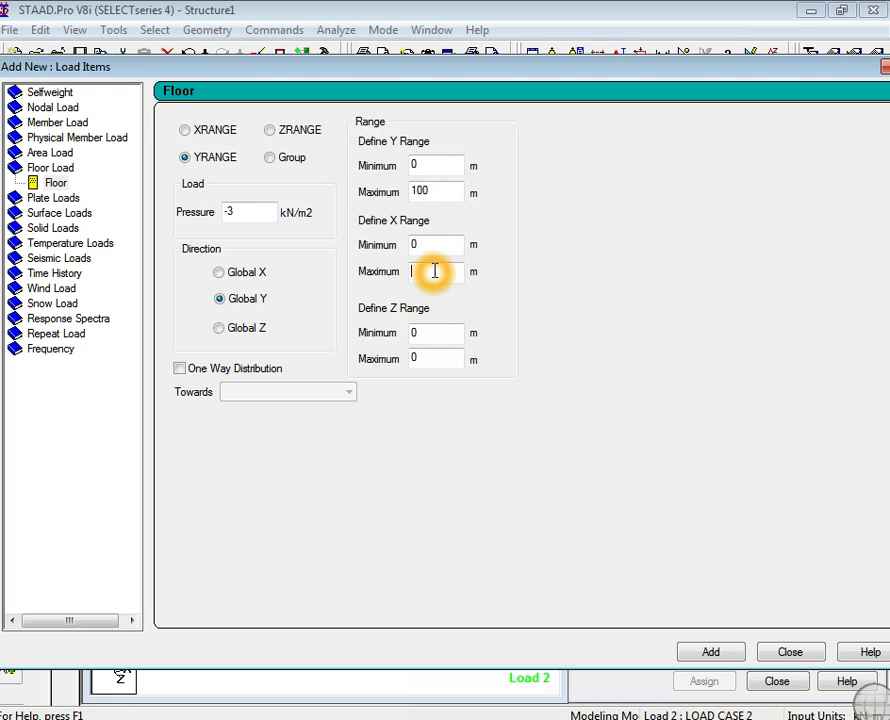
text(100)
click(423, 357)
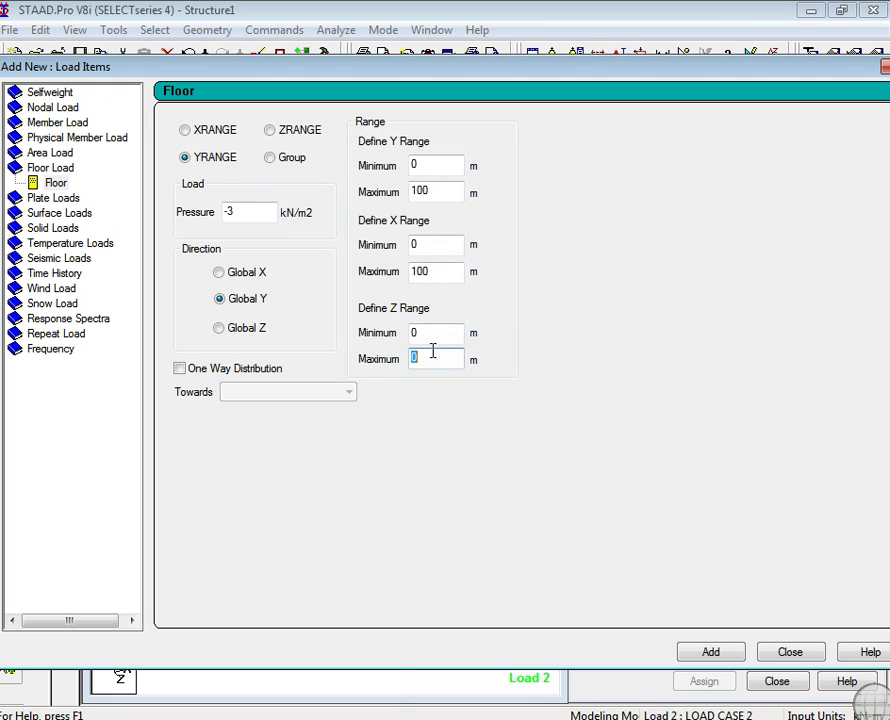
click(716, 653)
click(788, 652)
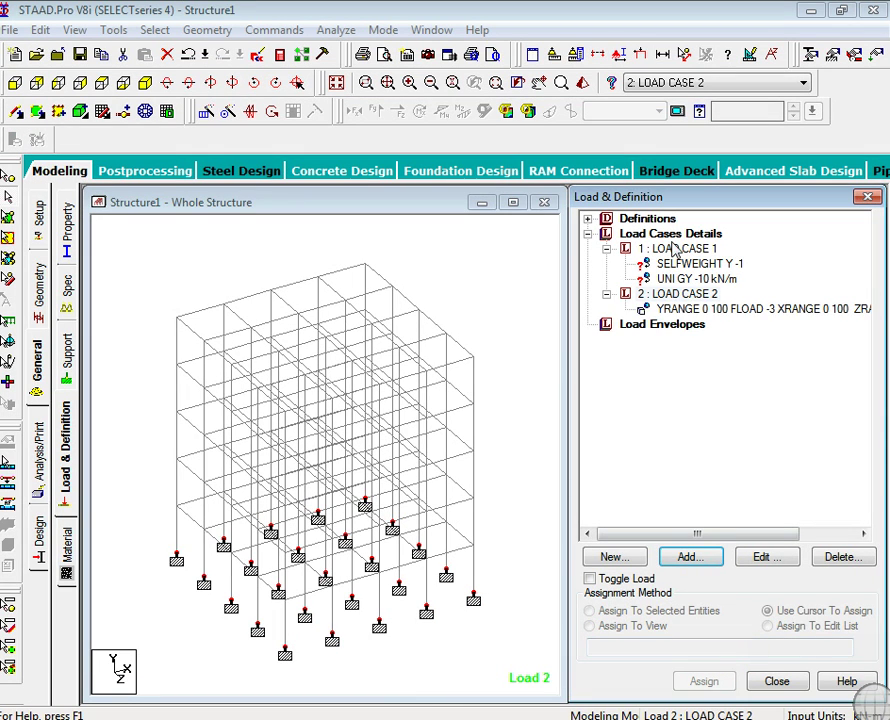
Review the applied loads of cases 1 and 2 and begin a new load case.
click(727, 312)
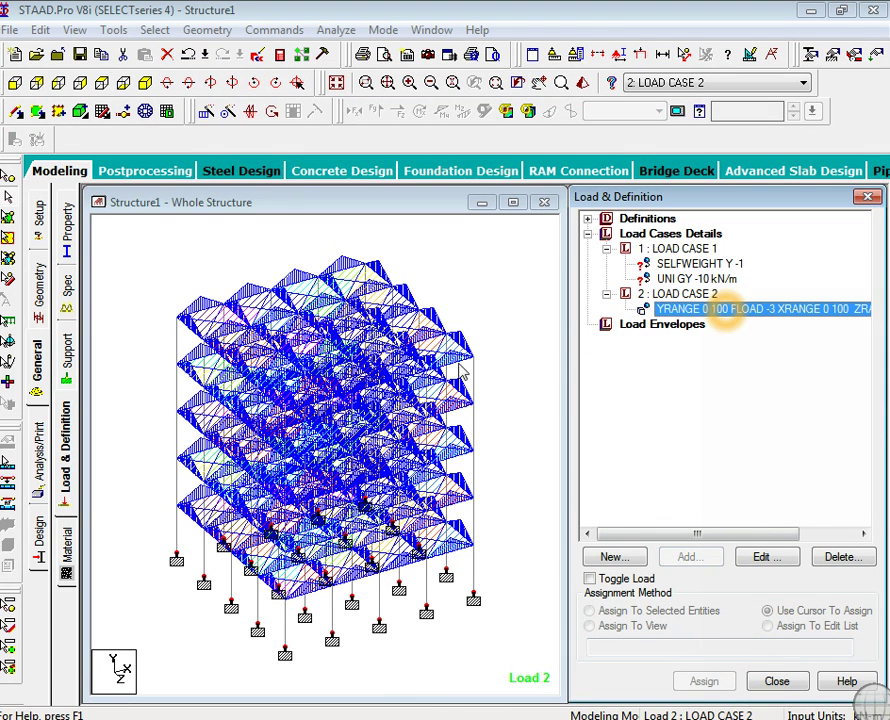
click(675, 280)
click(684, 265)
click(709, 308)
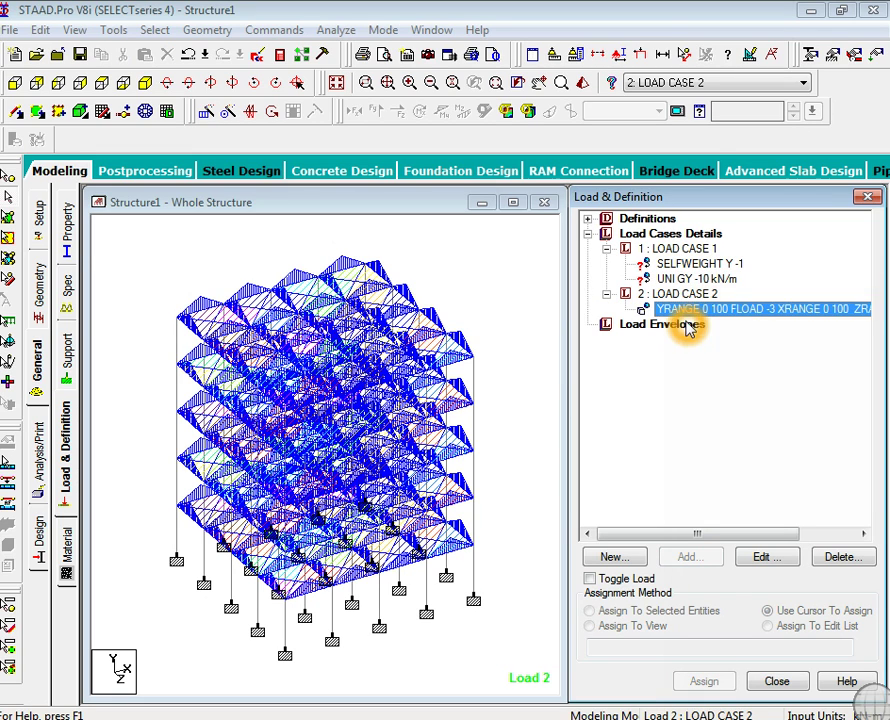
click(686, 234)
click(687, 557)
Generate Indian Code combinations and keep only 1.5 × Load 1 + 1.5 × Load 2 as load case 3.
click(183, 222)
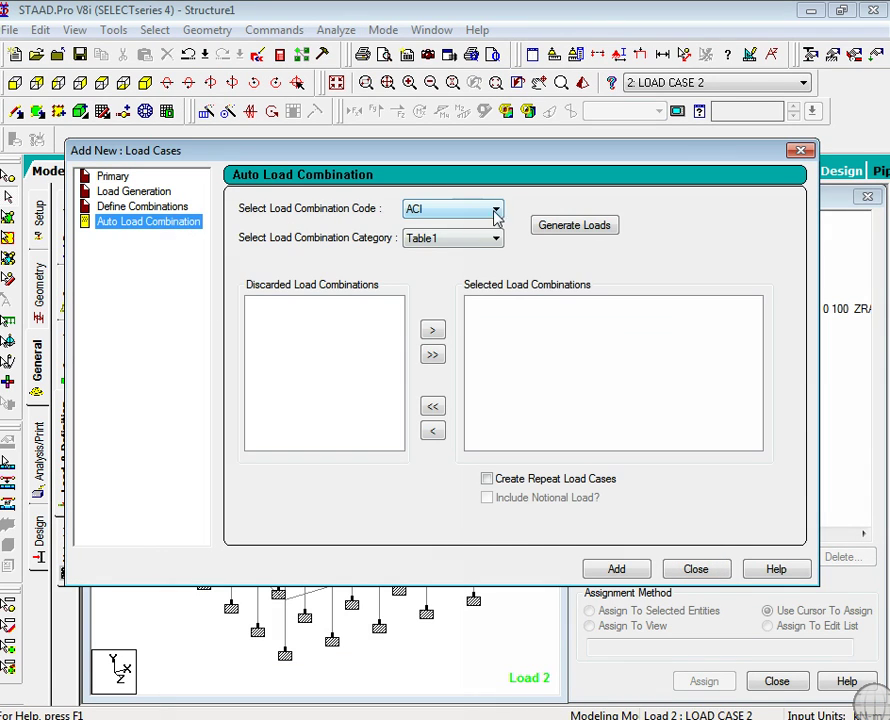
click(496, 212)
click(455, 302)
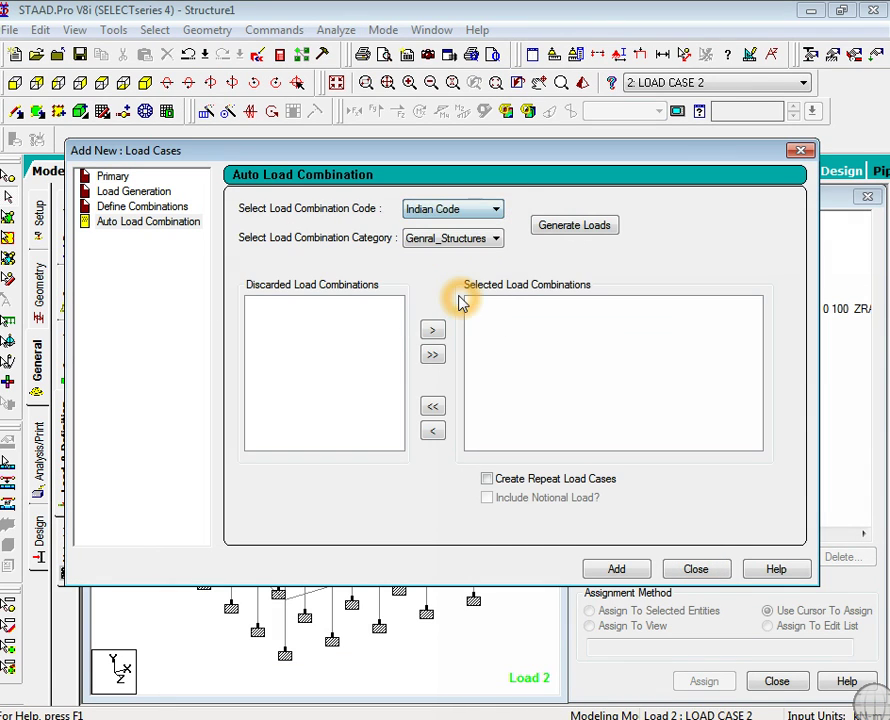
click(577, 228)
click(433, 407)
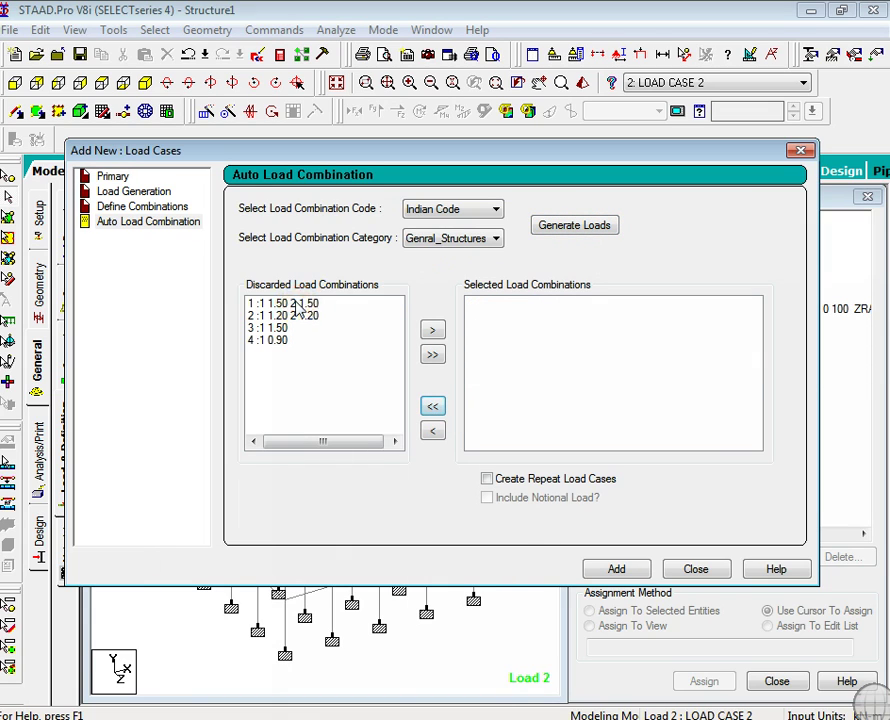
click(297, 304)
click(432, 330)
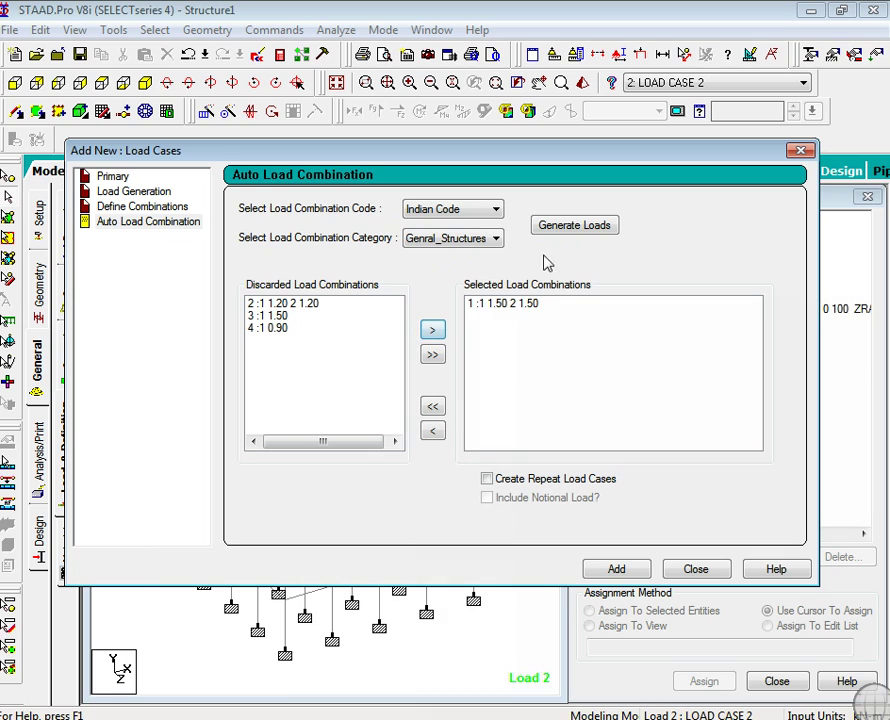
click(616, 569)
click(696, 569)
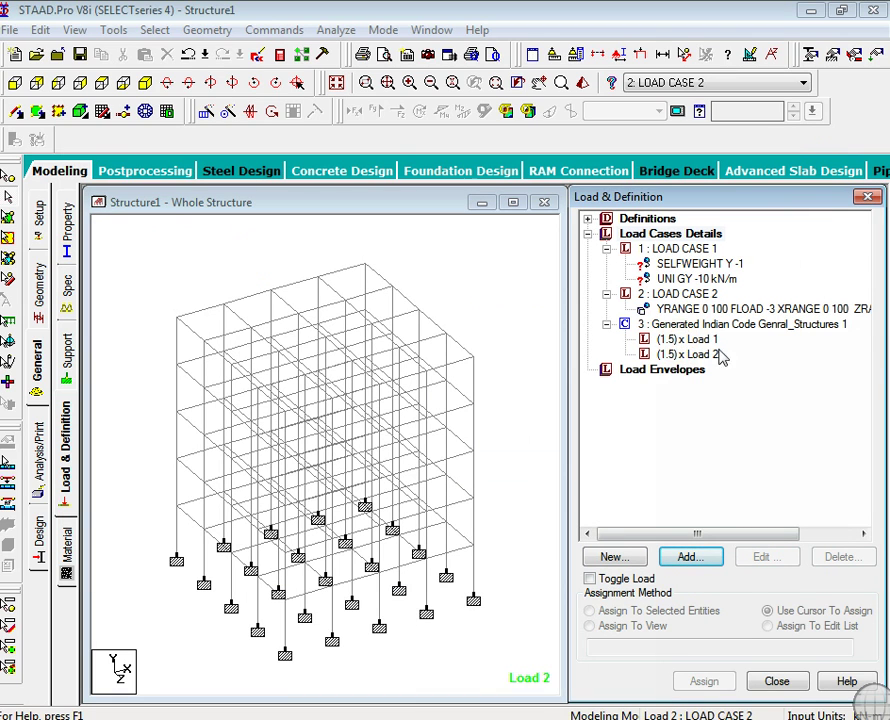
Create a SERVICEABILITY envelope from combination load case 3 and expand Load Envelopes to show it.
click(665, 372)
click(698, 562)
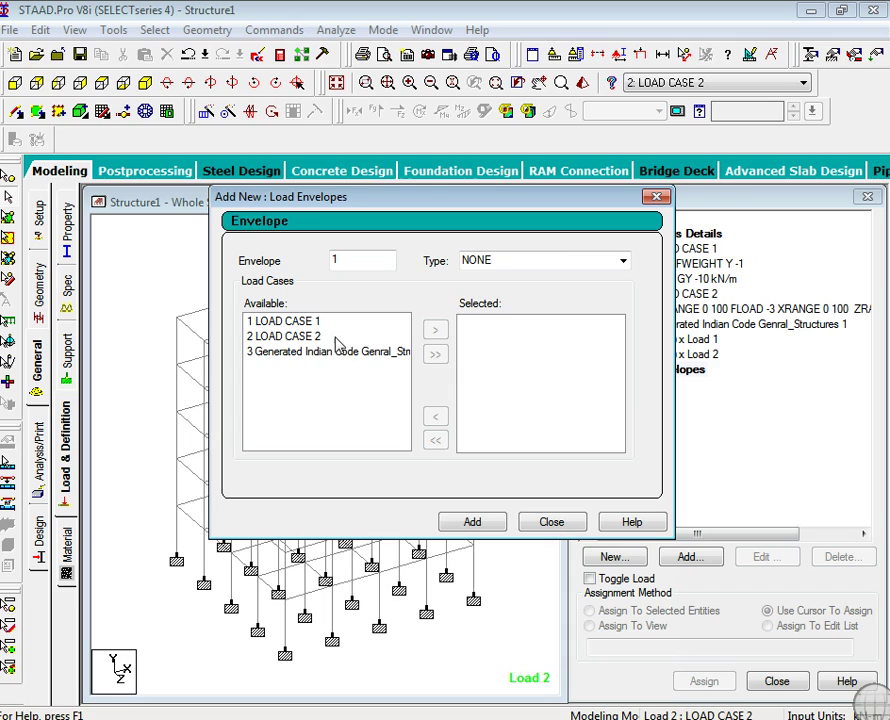
click(623, 261)
click(528, 304)
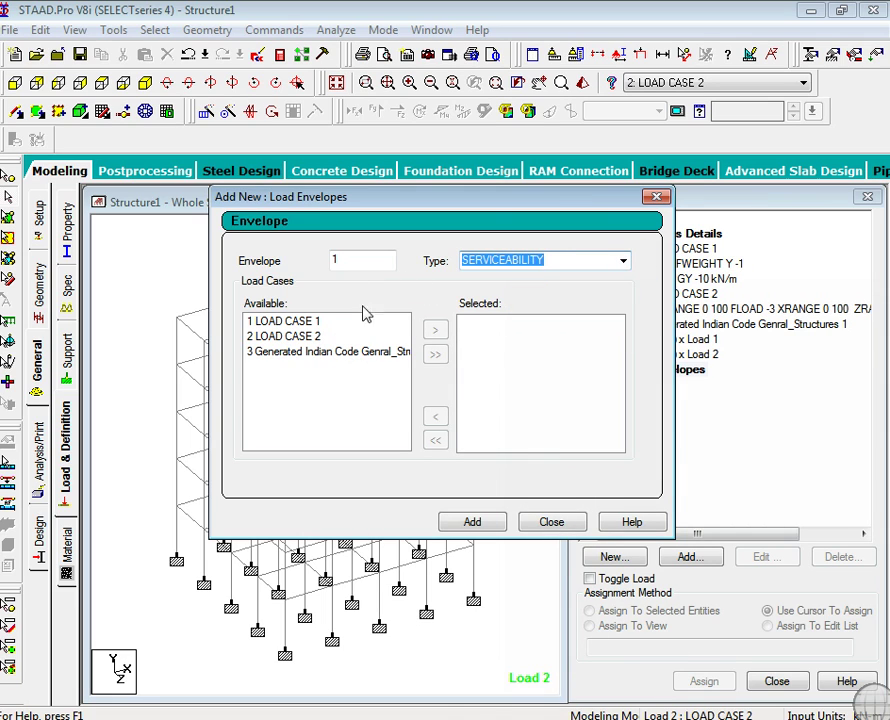
click(320, 352)
click(437, 331)
click(472, 521)
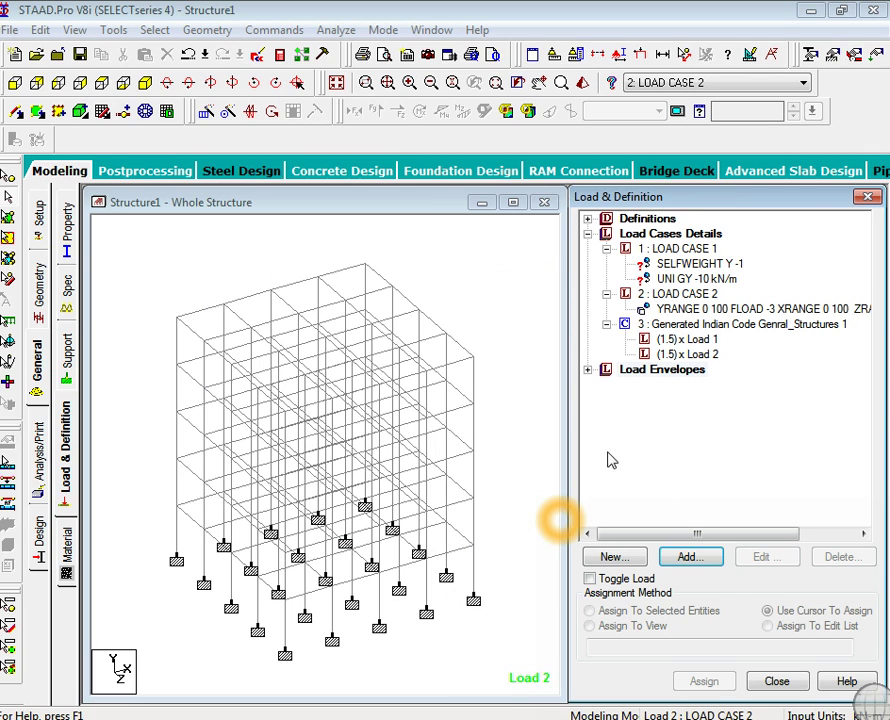
click(642, 372)
double_click(651, 380)
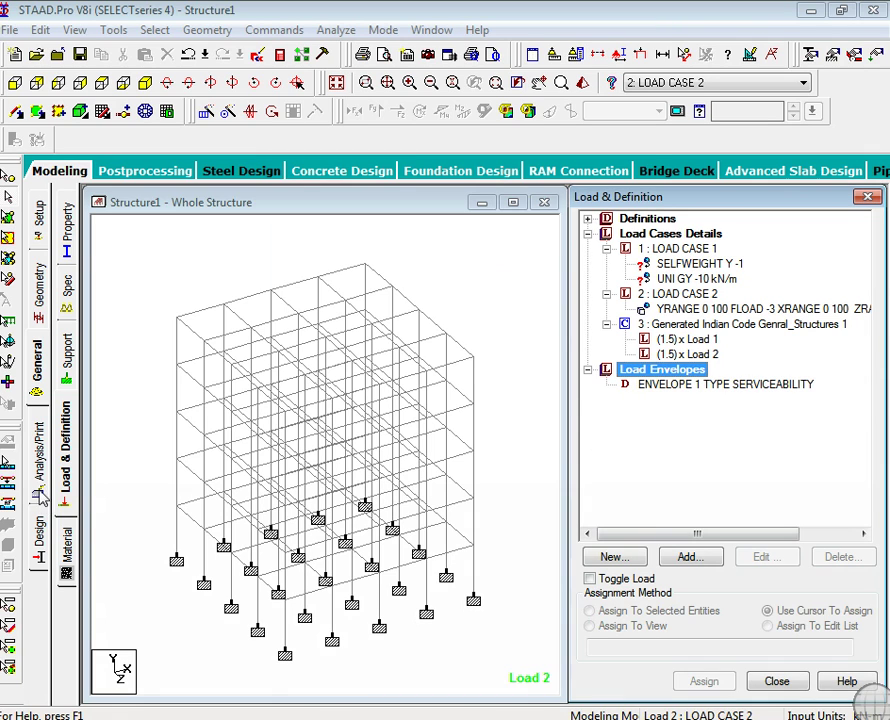
Add a PERFORM ANALYSIS command to the Analysis/Print commands.
click(38, 450)
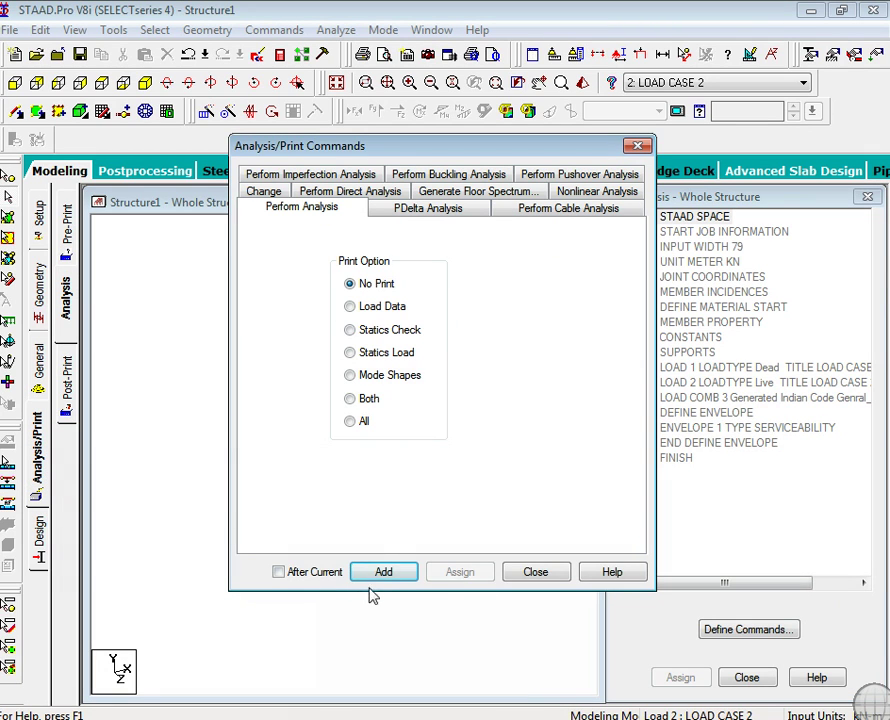
click(384, 571)
click(560, 573)
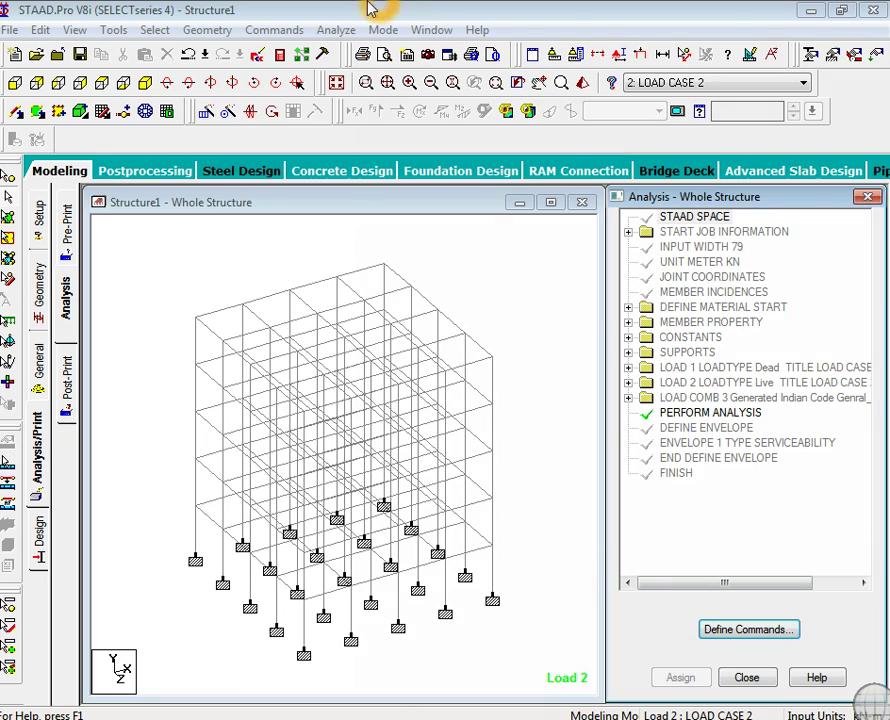
Save the model and run the analysis, which finishes with 0 errors and 0 warnings.
click(345, 30)
click(380, 55)
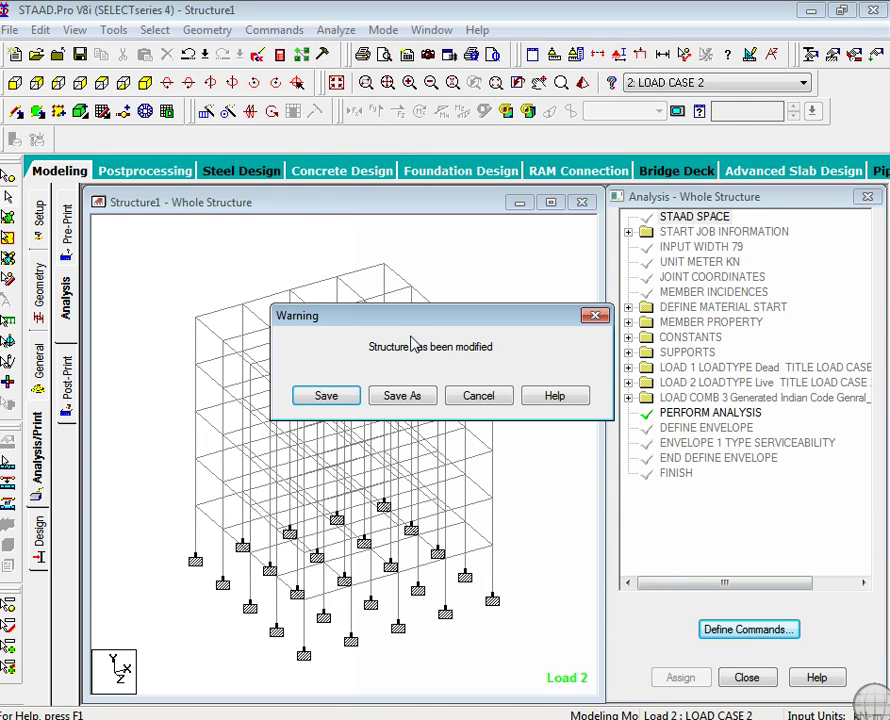
click(352, 395)
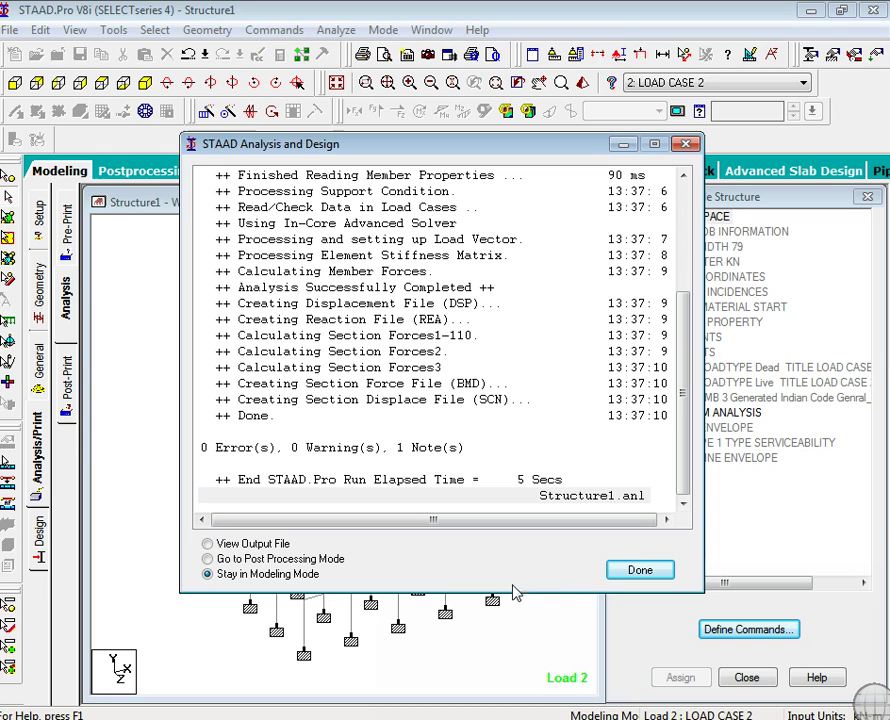
click(634, 577)
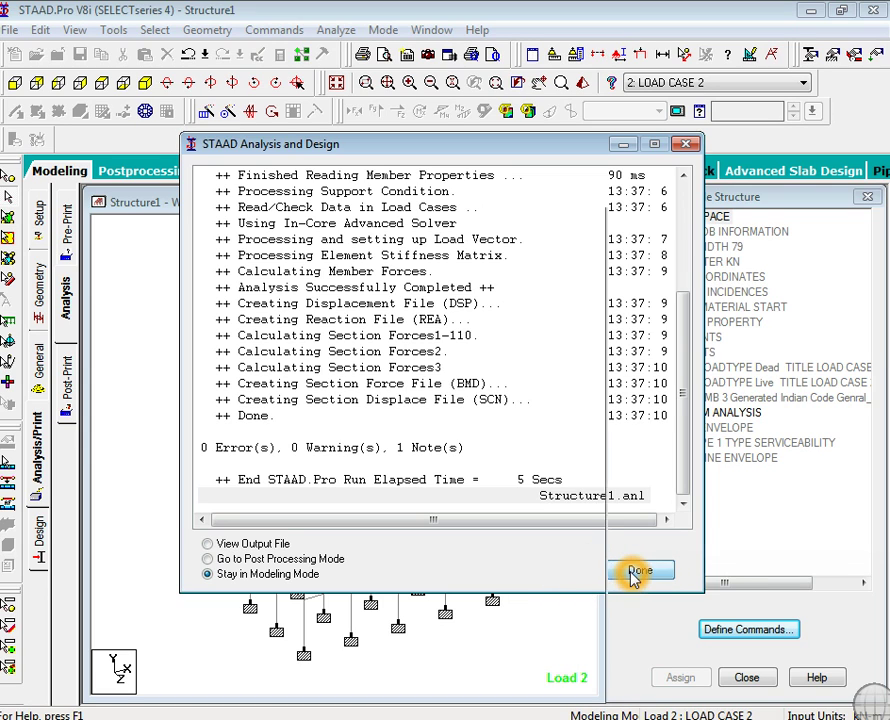
Dismiss the analysis window, staying in modelling mode with the frame under LOAD CASE 2.
click(415, 448)
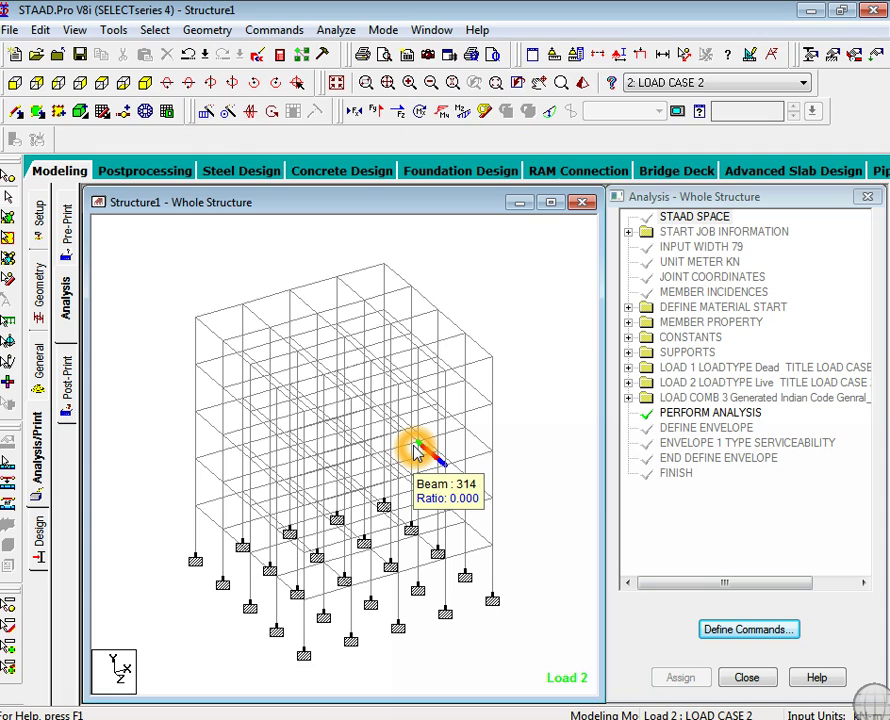
click(255, 565)
click(475, 601)
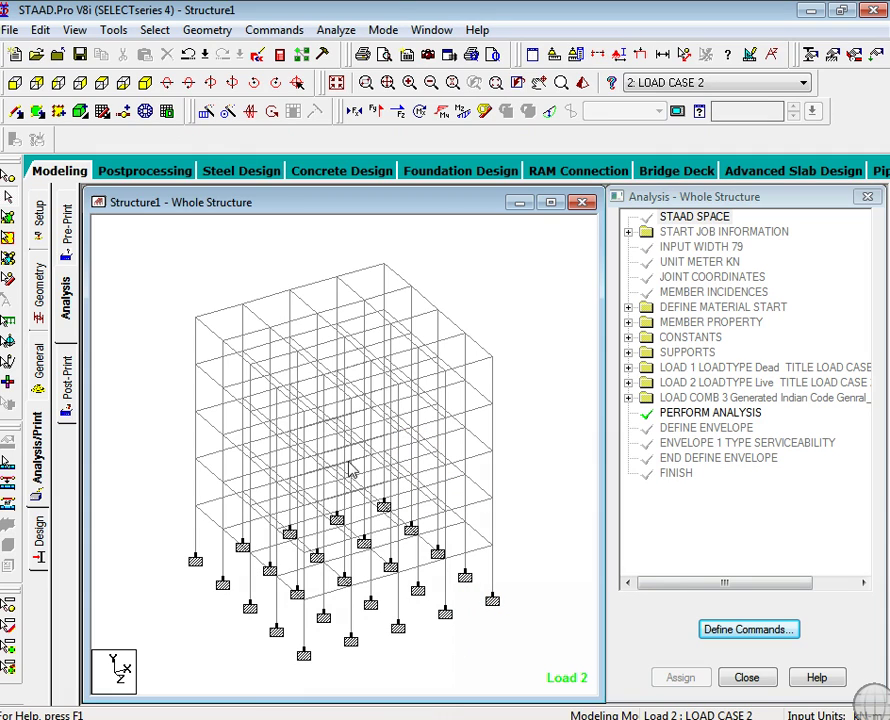
click(376, 392)
click(469, 378)
Select beams in the analysed frame, including beam 218, to check their details.
mouse_move(196, 312)
mouse_down()
mouse_move(377, 274)
mouse_move(225, 322)
mouse_move(324, 396)
mouse_move(312, 405)
mouse_move(410, 270)
mouse_up()
mouse_move(337, 463)
mouse_down()
mouse_move(288, 517)
mouse_move(313, 489)
mouse_move(330, 500)
mouse_move(338, 459)
mouse_move(315, 447)
mouse_move(364, 392)
mouse_up()
mouse_move(245, 507)
mouse_down()
mouse_move(242, 499)
mouse_move(260, 487)
mouse_move(366, 472)
mouse_up()
click(396, 452)
drag(405, 435, 433, 420)
click(493, 407)
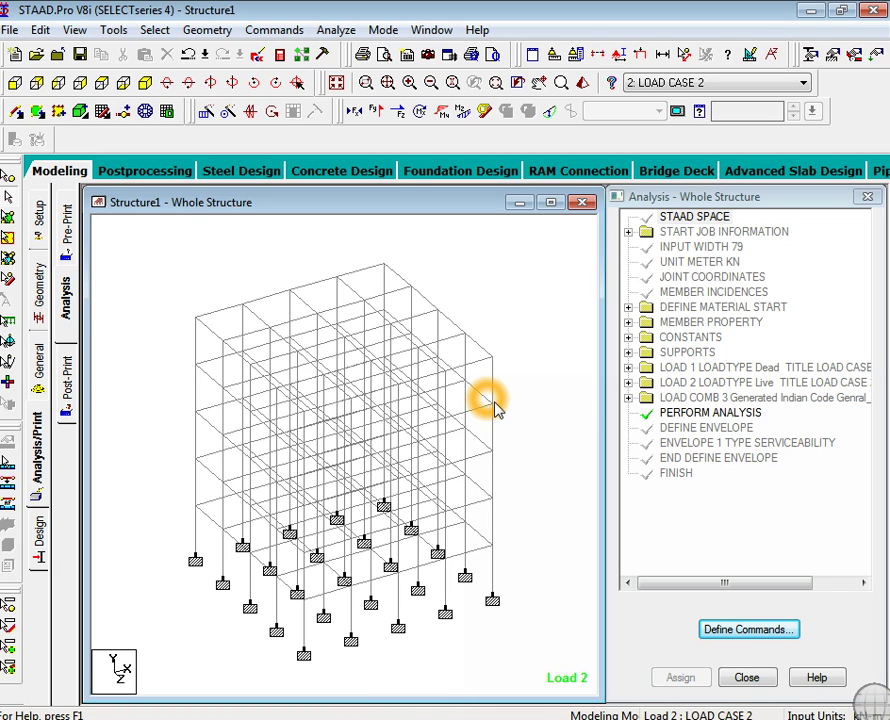
click(491, 405)
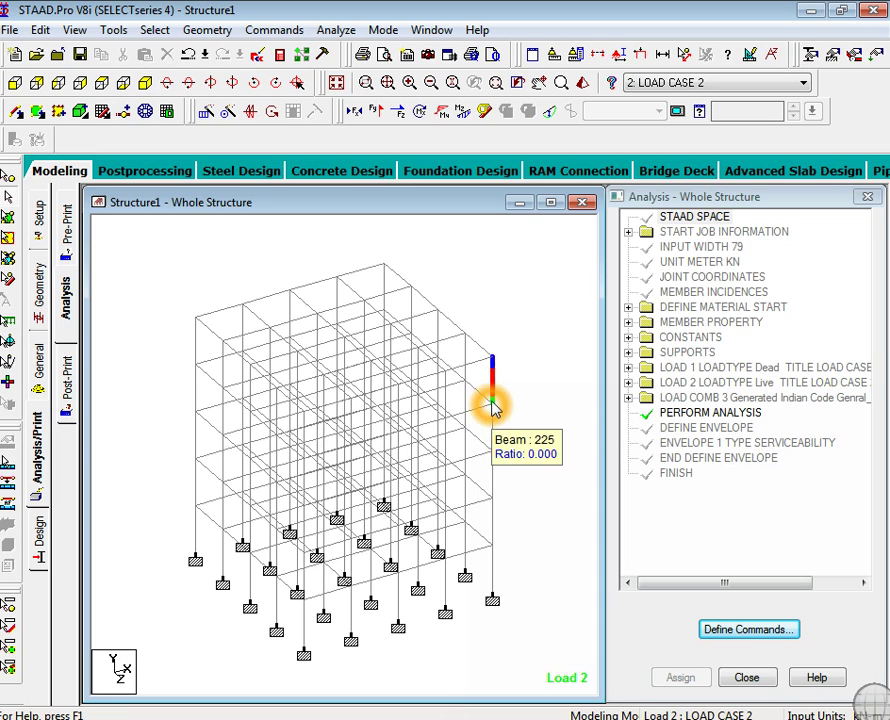
click(466, 423)
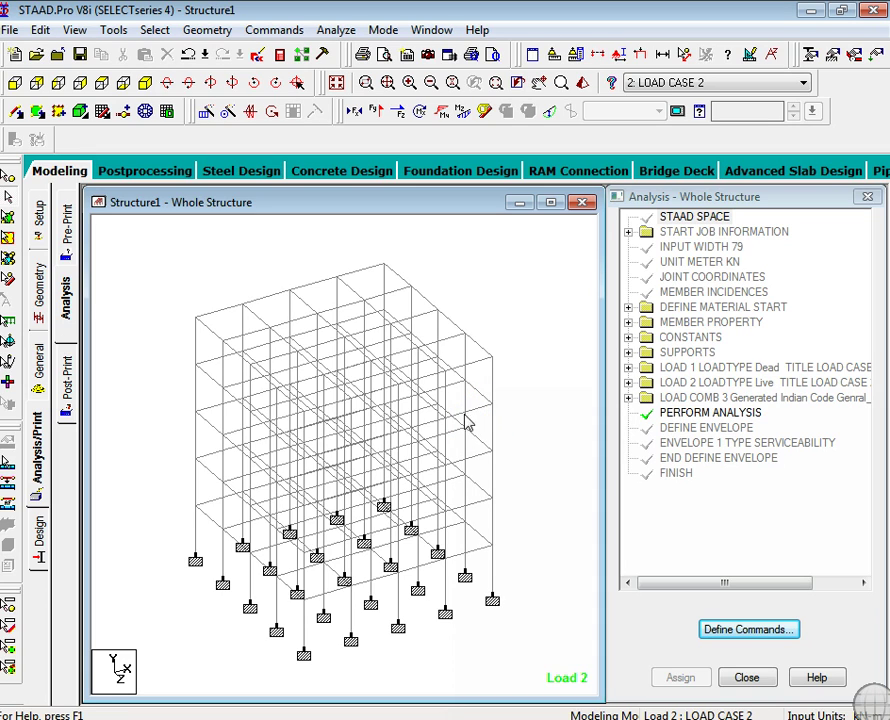
click(528, 206)
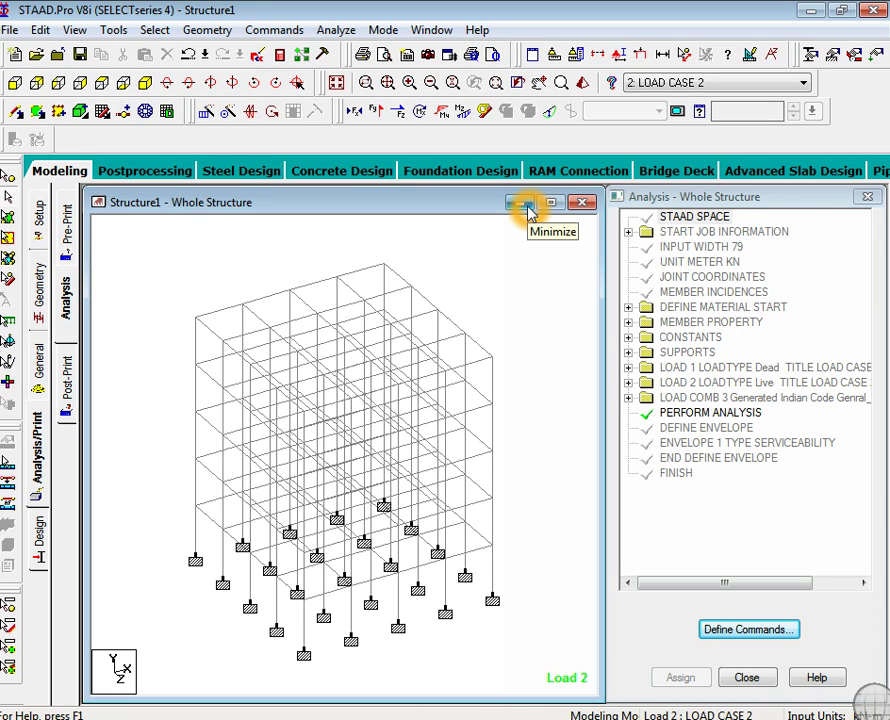